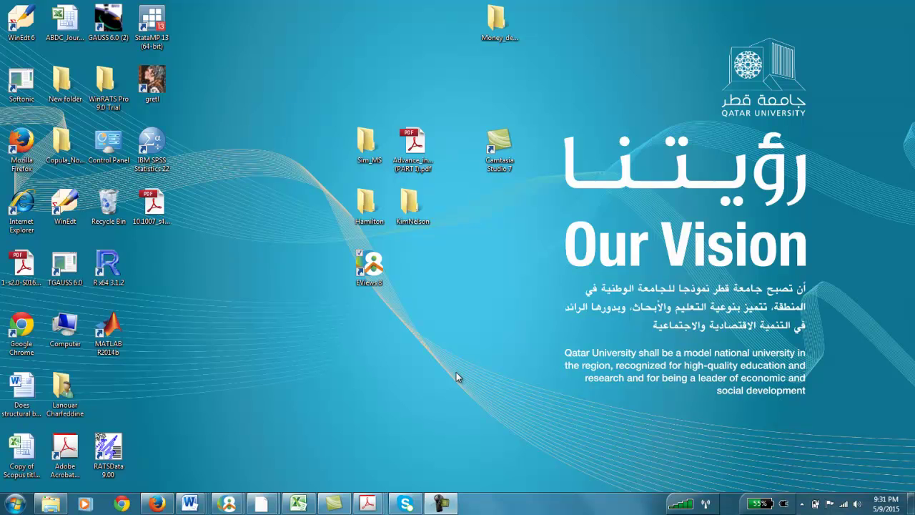
# Launch EViews 8 and choose to create a new workfile from the welcome screen.
pyautogui.doubleClick(369, 265)
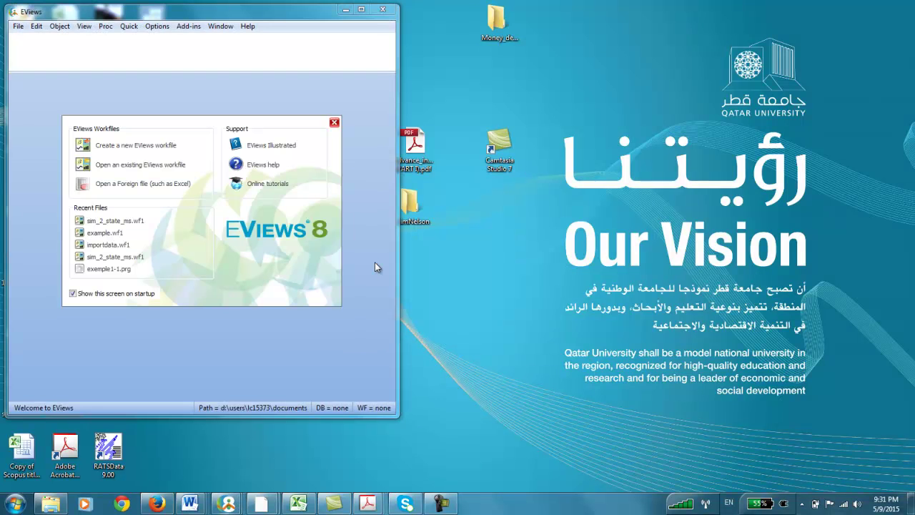
pyautogui.click(159, 147)
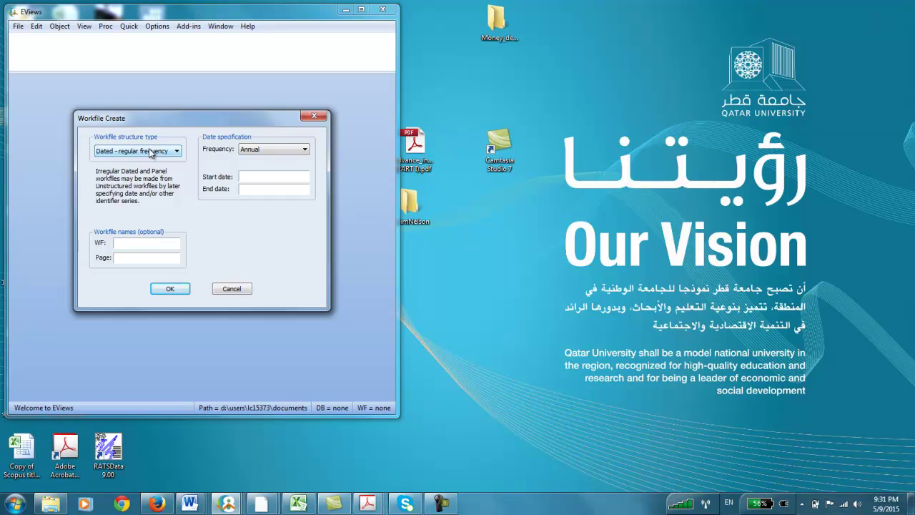
# Choose Unstructured / Undated, enter 150 observations then erase it, and reopen the structure list.
pyautogui.click(151, 152)
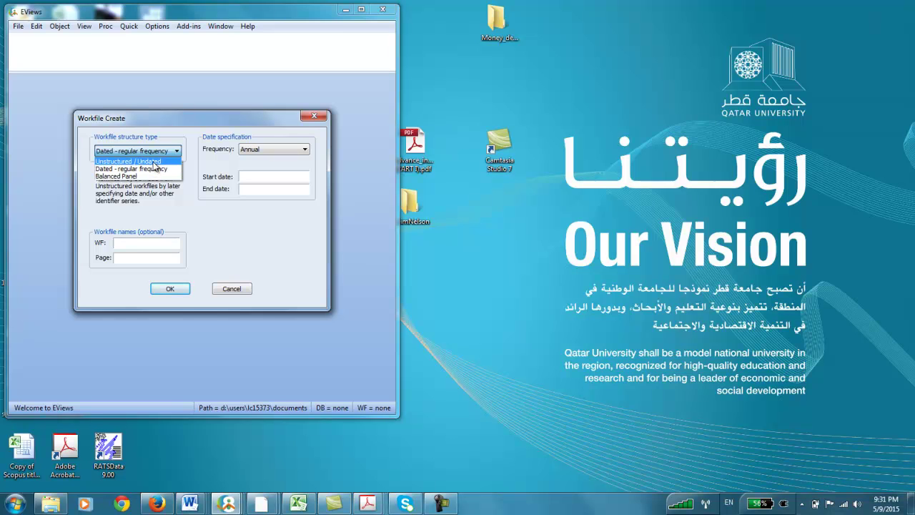
pyautogui.click(155, 166)
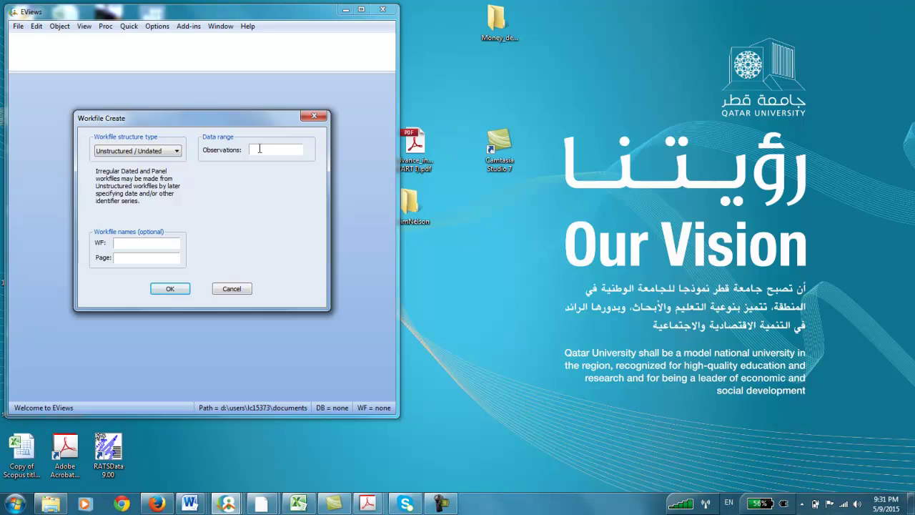
pyautogui.write('150')
pyautogui.press('BackSpace')
pyautogui.press('BackSpace')
pyautogui.press('BackSpace')
pyautogui.click(171, 152)
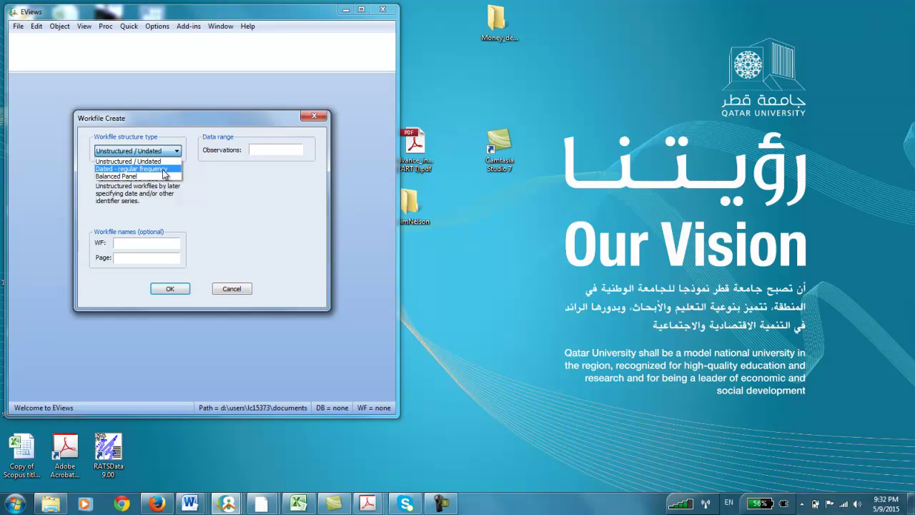
# Switch the structure back to Dated – regular frequency, keeping the frequency at Annual.
pyautogui.click(164, 170)
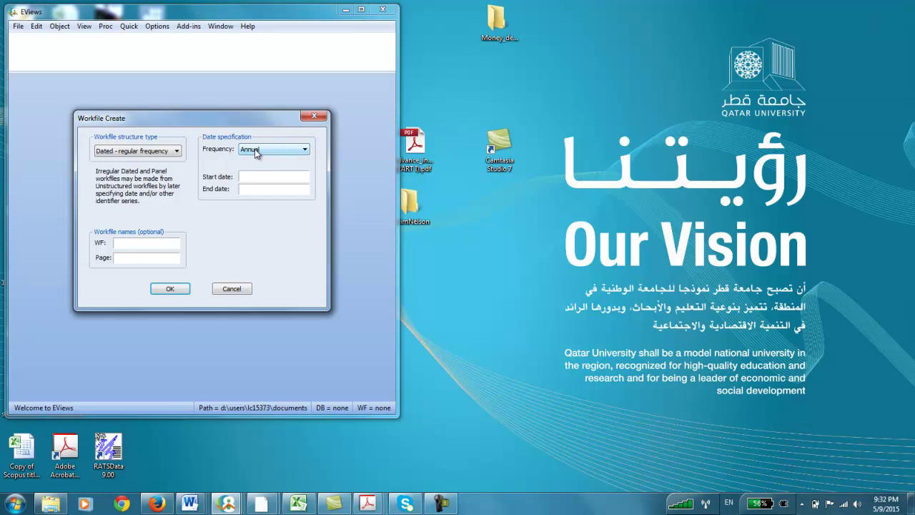
pyautogui.click(177, 151)
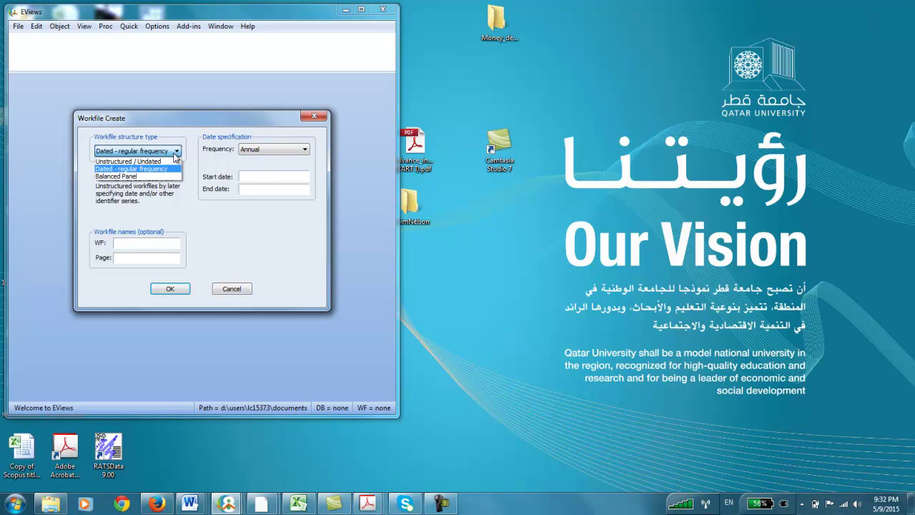
pyautogui.click(152, 169)
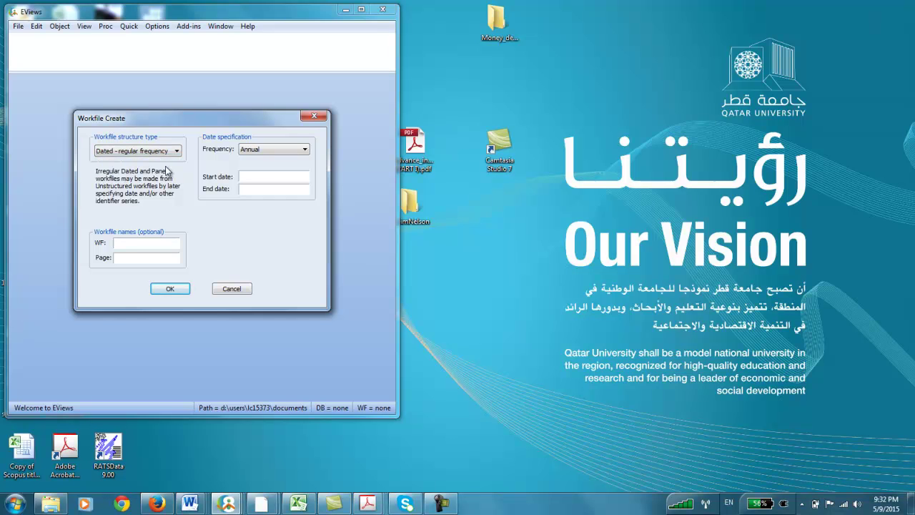
pyautogui.click(266, 150)
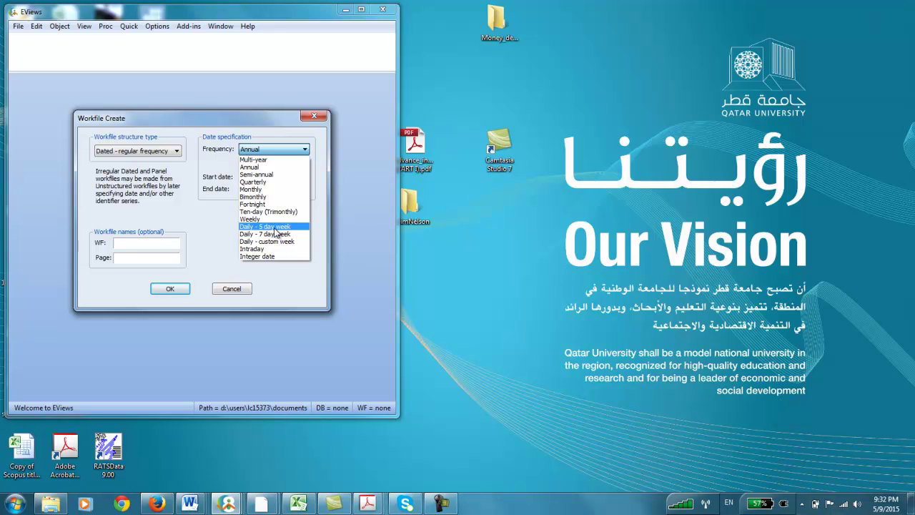
pyautogui.click(221, 232)
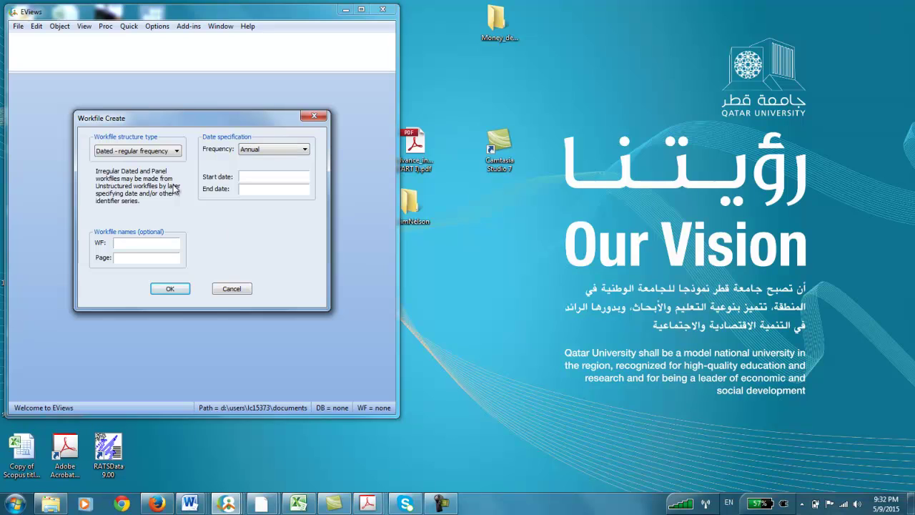
pyautogui.click(278, 177)
# Switch the workfile structure to Balanced Panel, keeping Annual frequency.
pyautogui.click(148, 151)
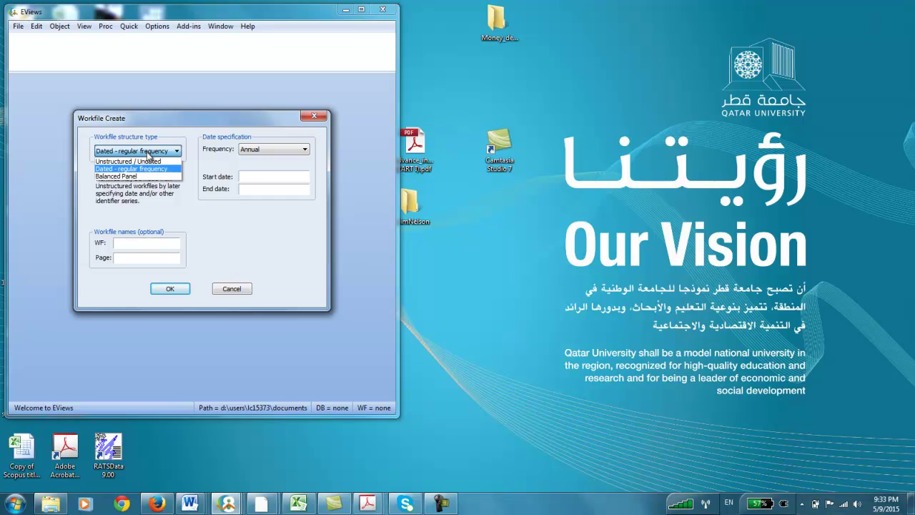
pyautogui.click(136, 176)
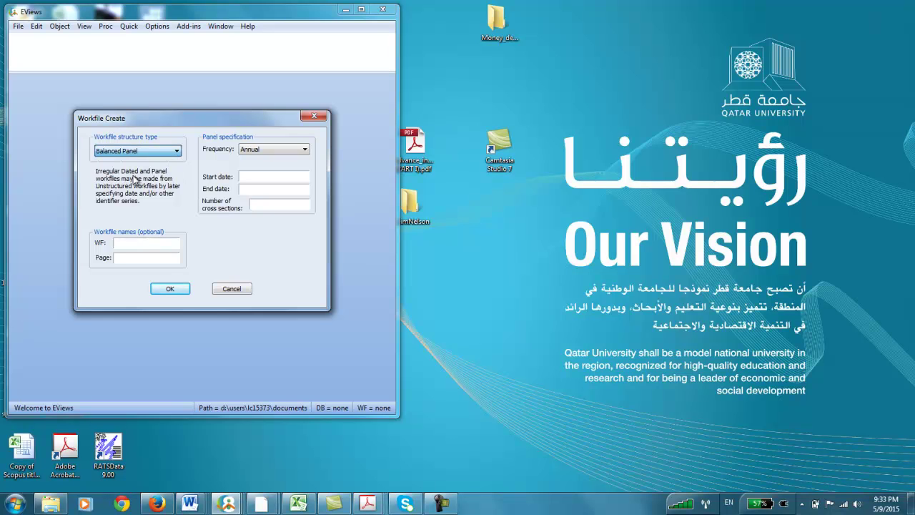
pyautogui.click(272, 150)
pyautogui.click(272, 150)
pyautogui.click(245, 176)
pyautogui.click(266, 206)
# Enter panel start date 2000, end date 2010, and 10 cross sections.
pyautogui.click(272, 175)
pyautogui.write('2000')
pyautogui.click(270, 187)
pyautogui.write('2010')
pyautogui.click(285, 205)
pyautogui.write('10')
pyautogui.click(167, 242)
# Cancel the panel workfile and reopen File > New > Workfile.
pyautogui.click(223, 286)
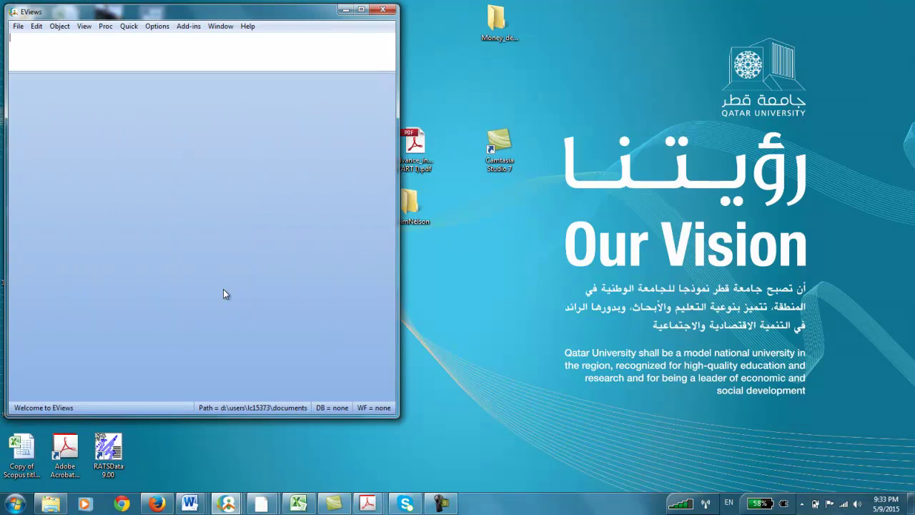
pyautogui.click(18, 28)
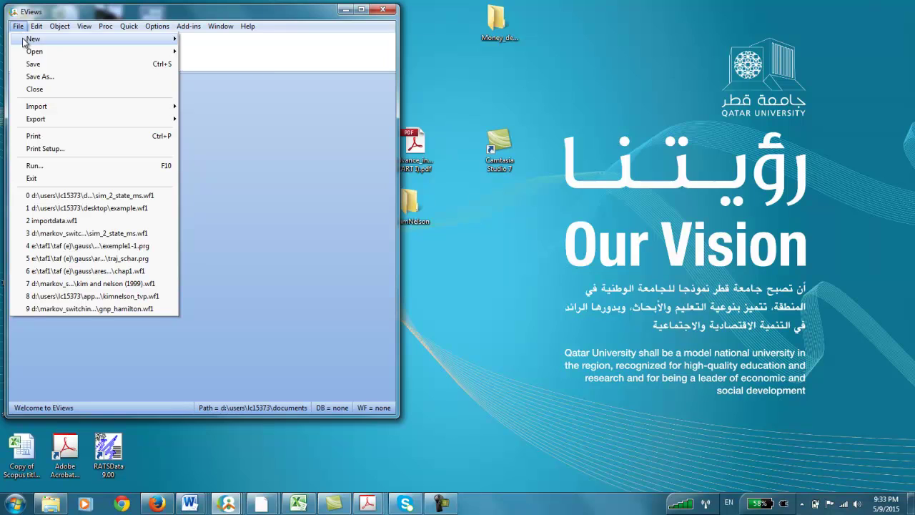
pyautogui.moveTo(26, 41)
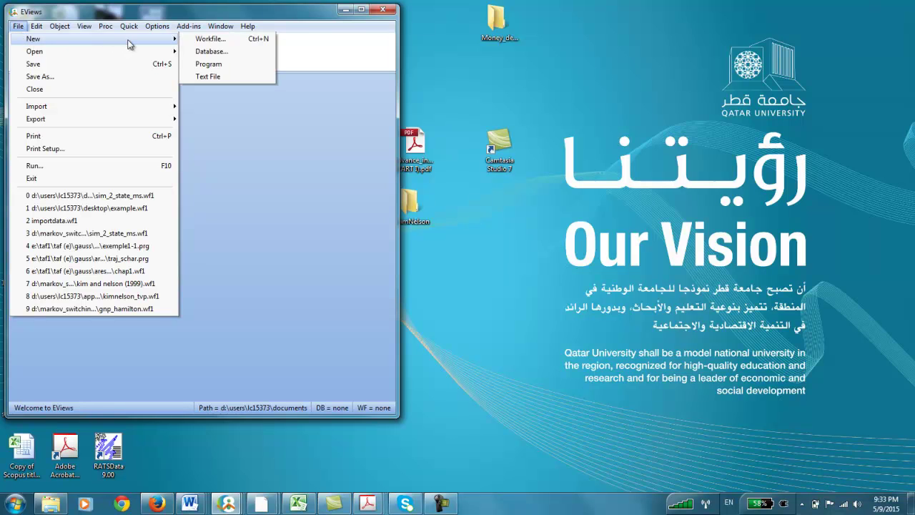
pyautogui.click(198, 41)
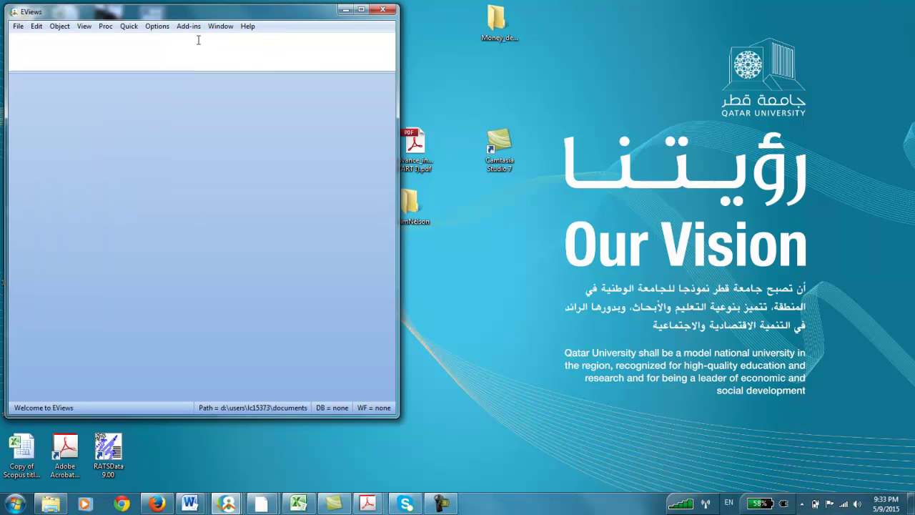
pyautogui.click(17, 26)
pyautogui.moveTo(140, 50)
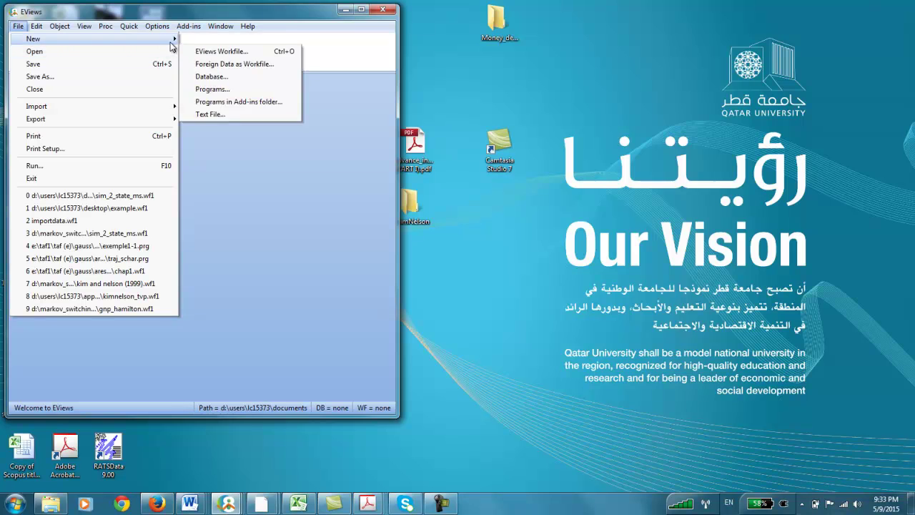
pyautogui.click(194, 40)
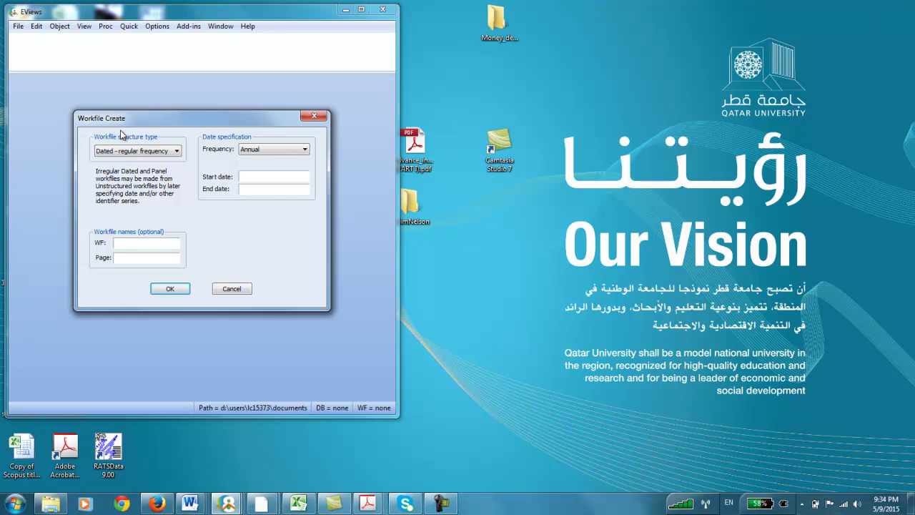
# Pick Unstructured / Undated from the Workfile structure type list.
pyautogui.click(126, 152)
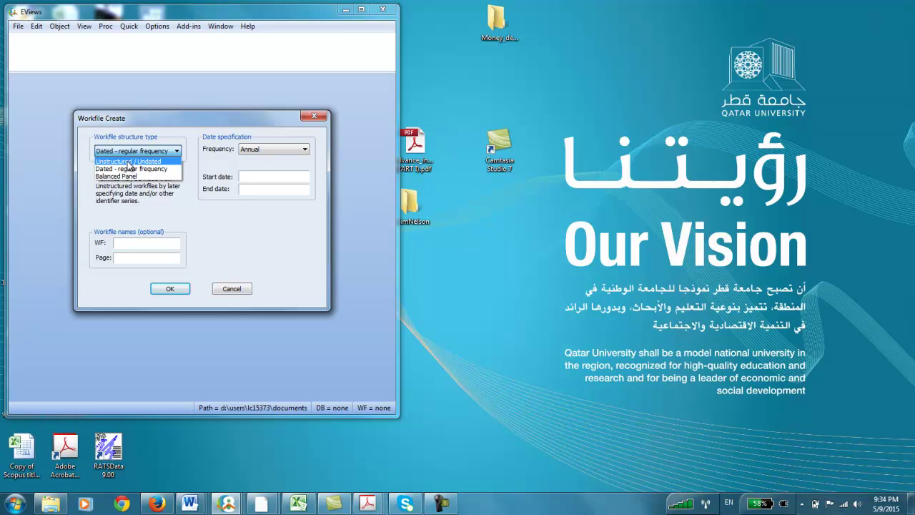
pyautogui.click(128, 162)
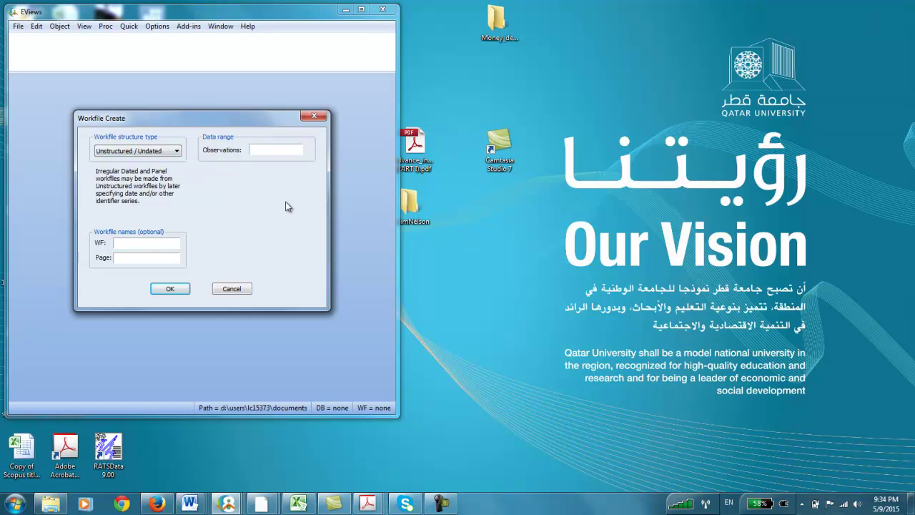
# In Excel workbook CO2_FP_NOX-EKC-2.xlsx, confirm the CO2 column ends at observation 36.
pyautogui.moveTo(297, 504)
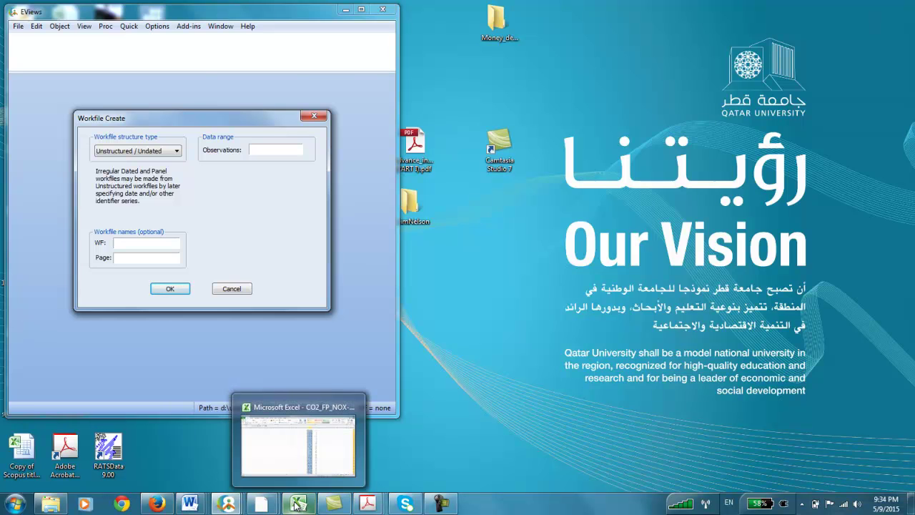
pyautogui.click(301, 449)
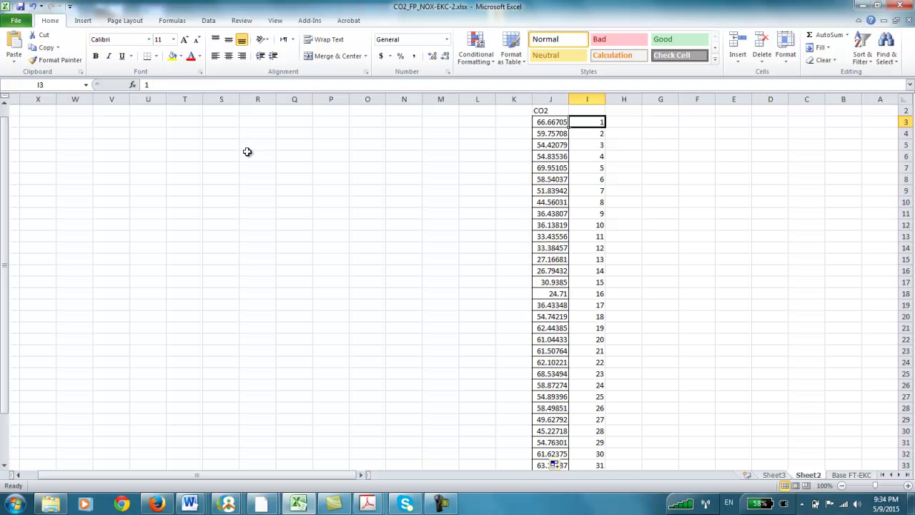
pyautogui.moveTo(10, 153); pyautogui.dragTo(10, 227)
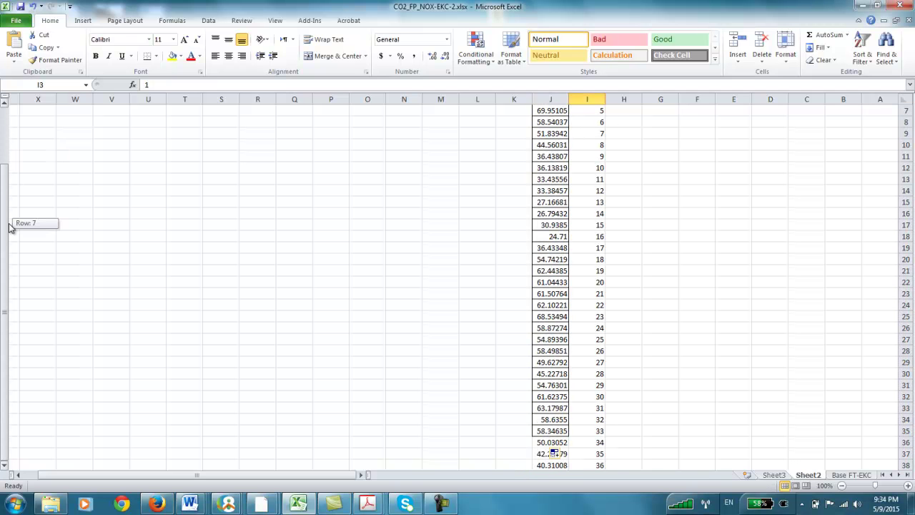
pyautogui.click(597, 464)
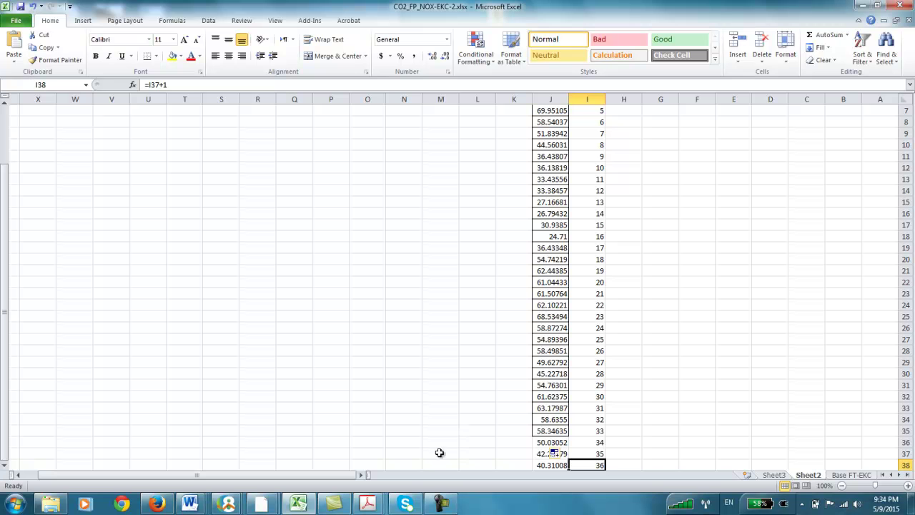
pyautogui.click(228, 504)
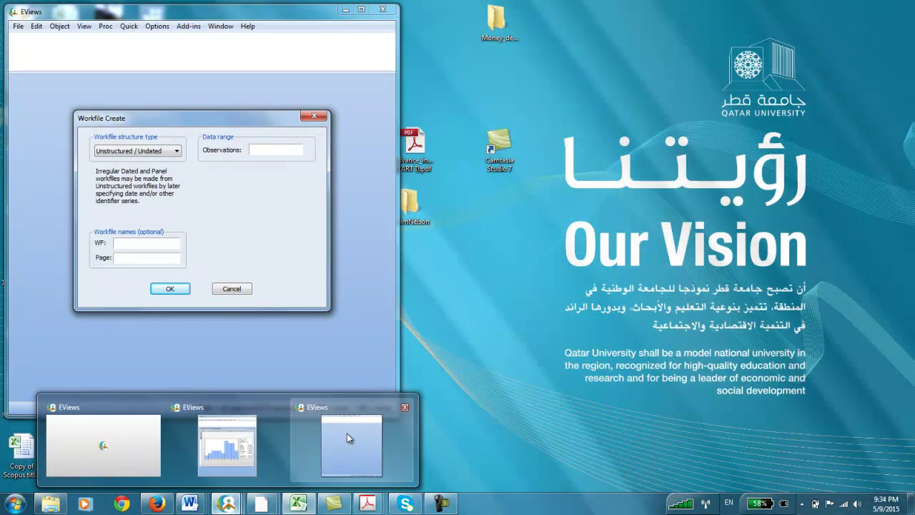
# Enter 36 observations, name the workfile co2, and create it.
pyautogui.click(347, 433)
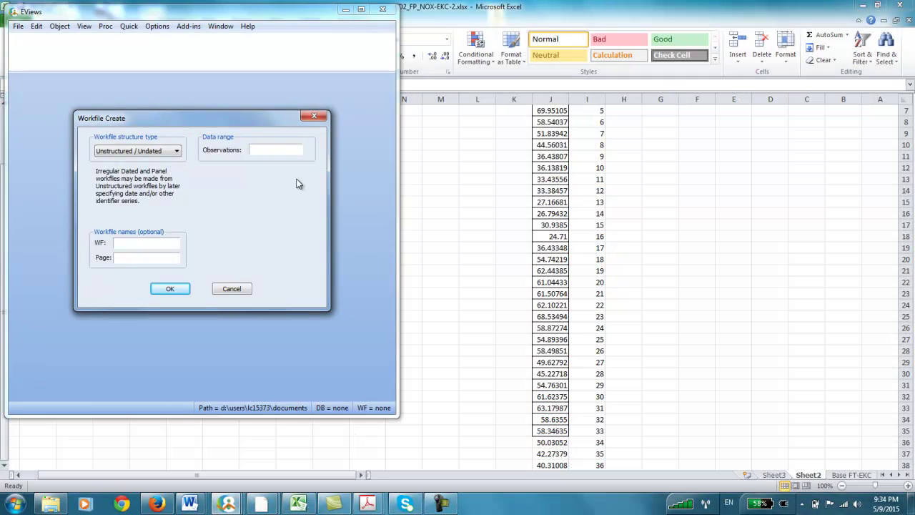
pyautogui.click(276, 151)
pyautogui.write('36')
pyautogui.click(130, 243)
pyautogui.write('co2')
pyautogui.click(171, 289)
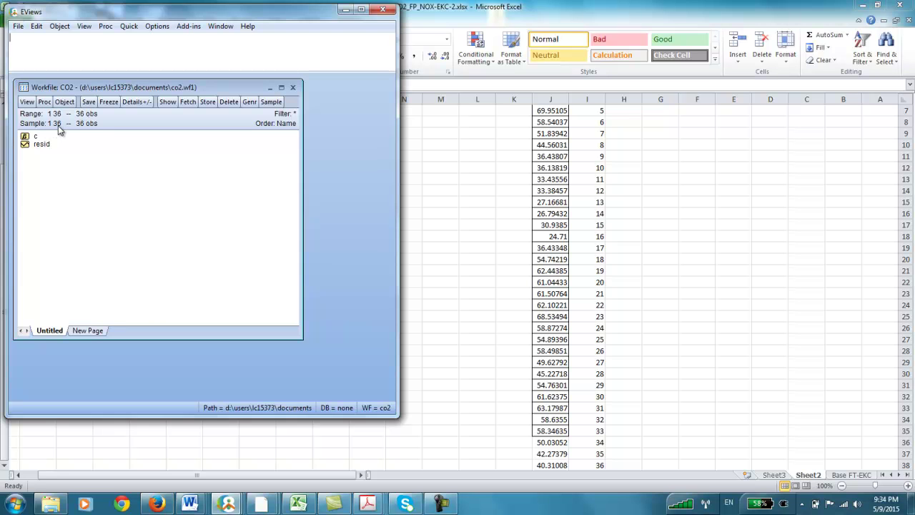
pyautogui.click(40, 137)
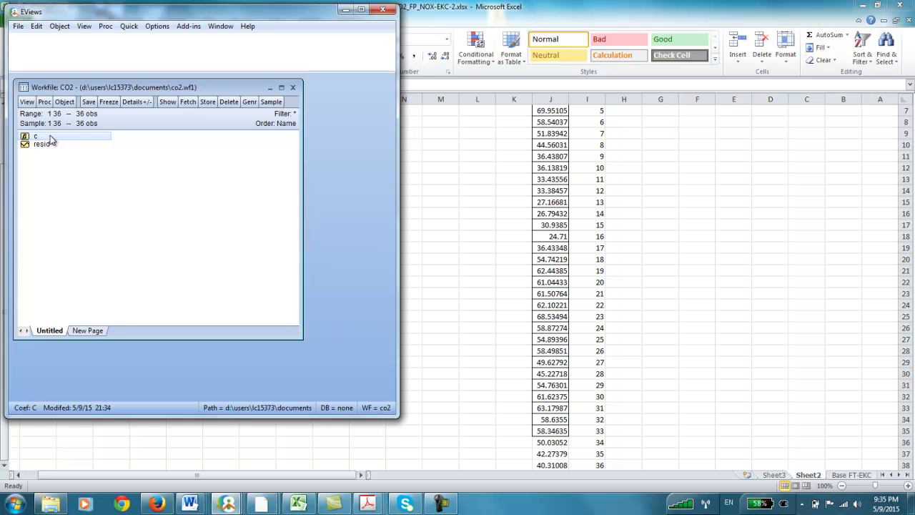
pyautogui.click(42, 145)
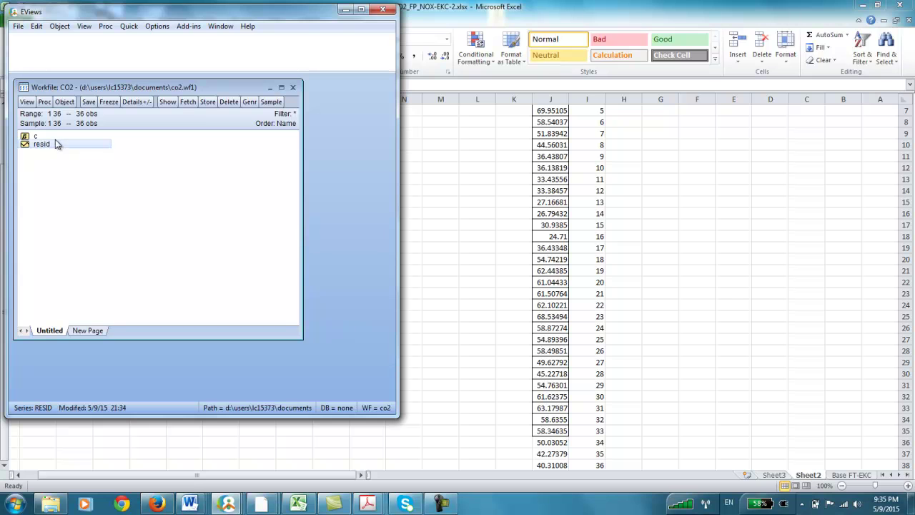
pyautogui.click(57, 162)
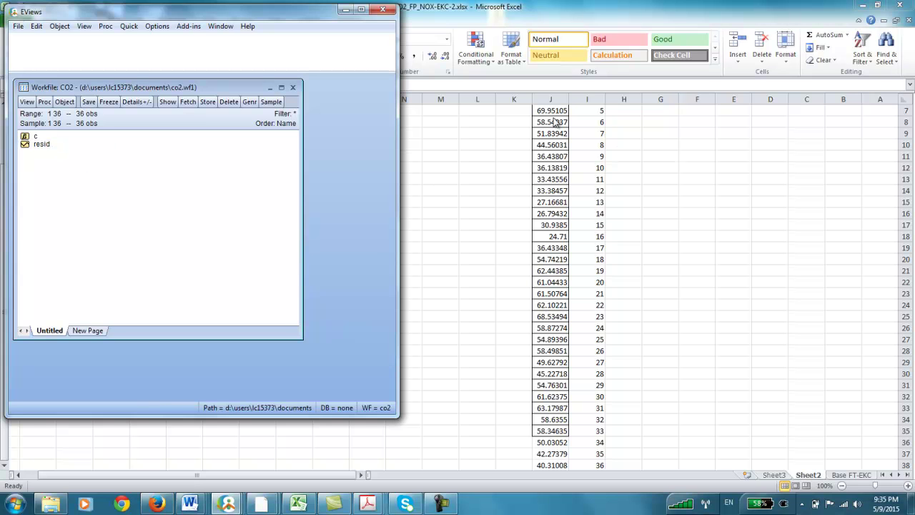
# Create a new Series object named co2 via Object > New Object.
pyautogui.click(66, 104)
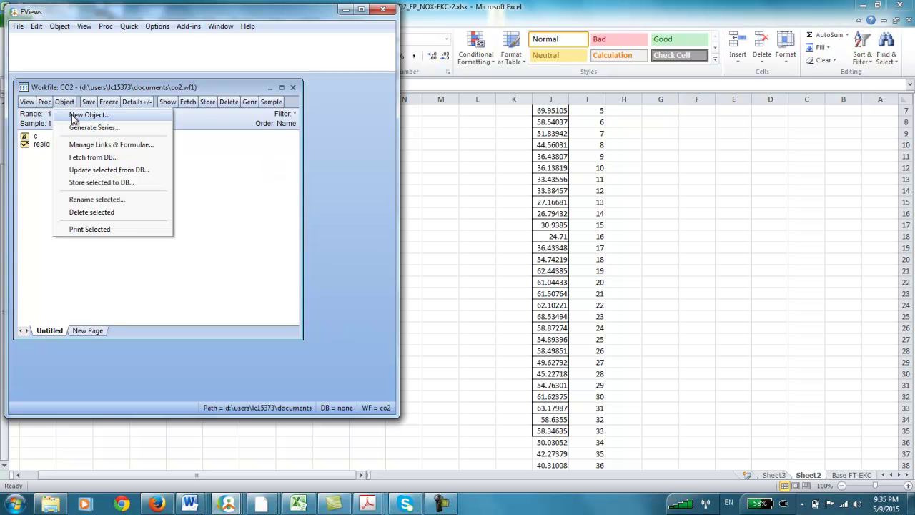
pyautogui.click(86, 115)
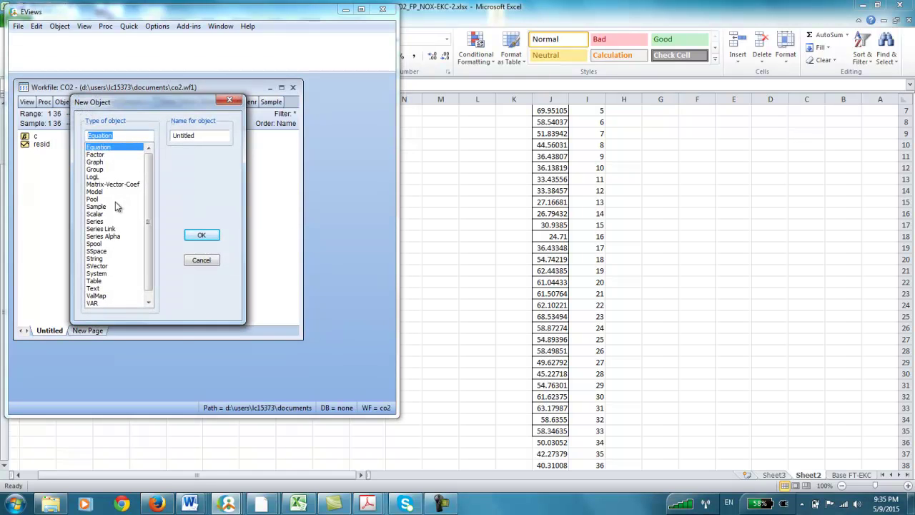
pyautogui.click(100, 222)
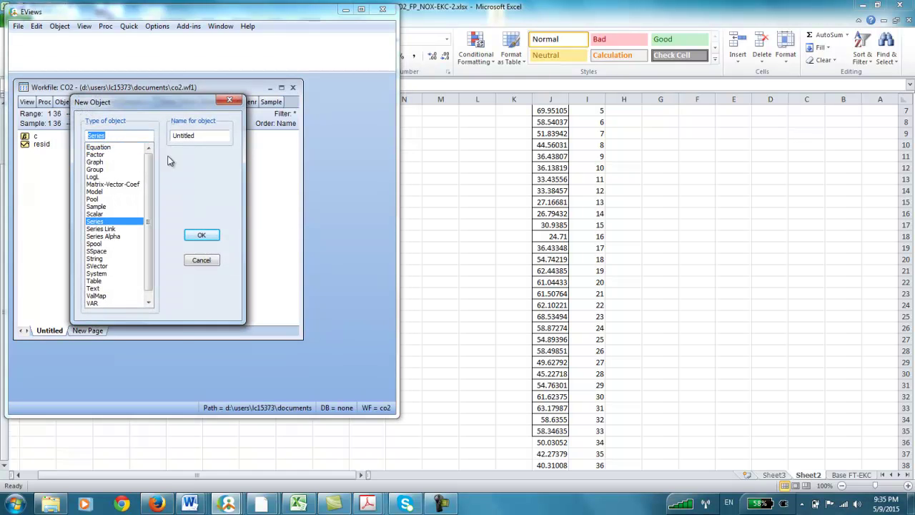
pyautogui.moveTo(203, 136); pyautogui.dragTo(168, 141)
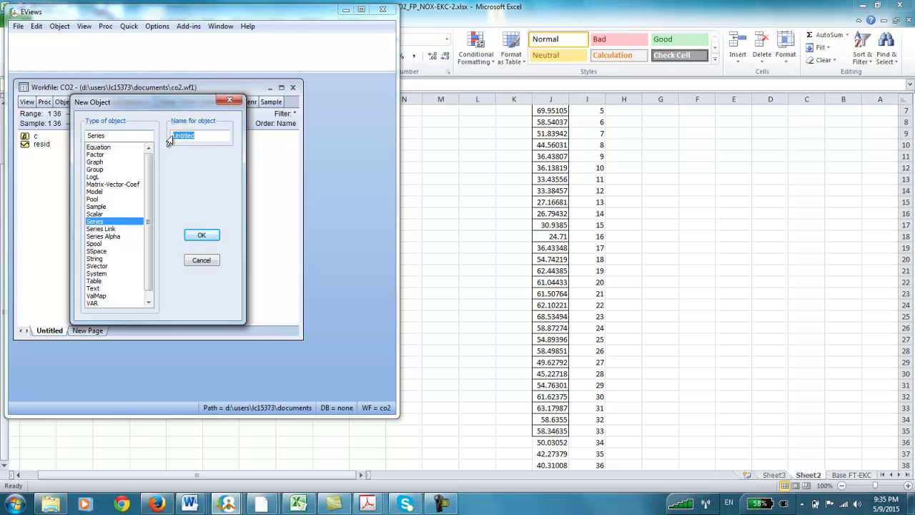
pyautogui.write('co2')
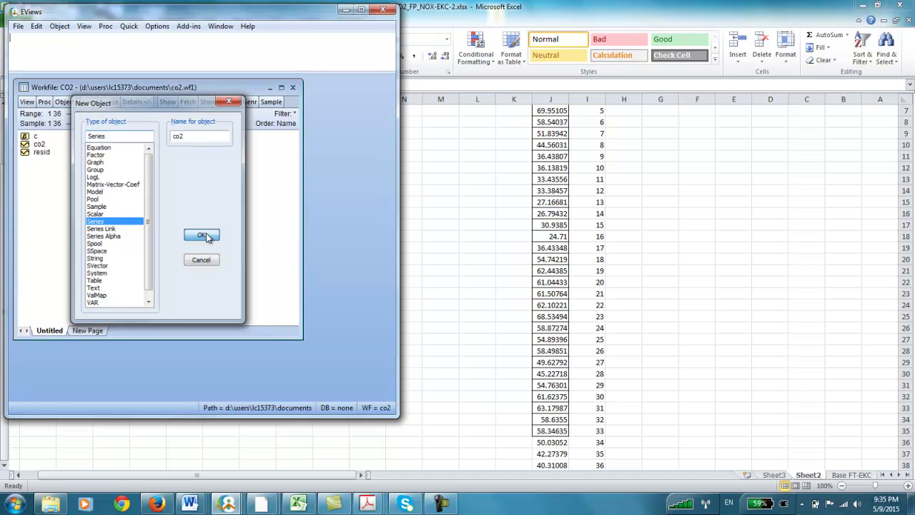
pyautogui.click(202, 235)
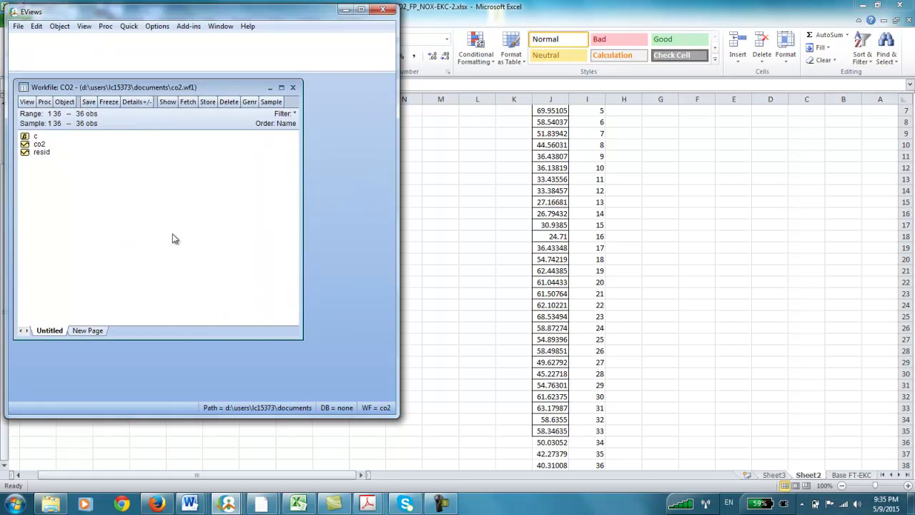
# Open the co2 series spreadsheet and turn on Edit+/- editing.
pyautogui.click(43, 146)
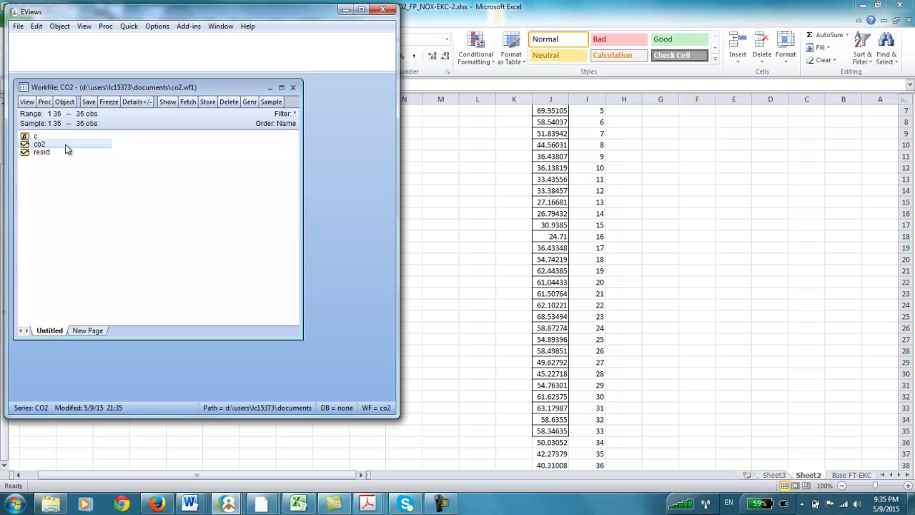
pyautogui.doubleClick(65, 148)
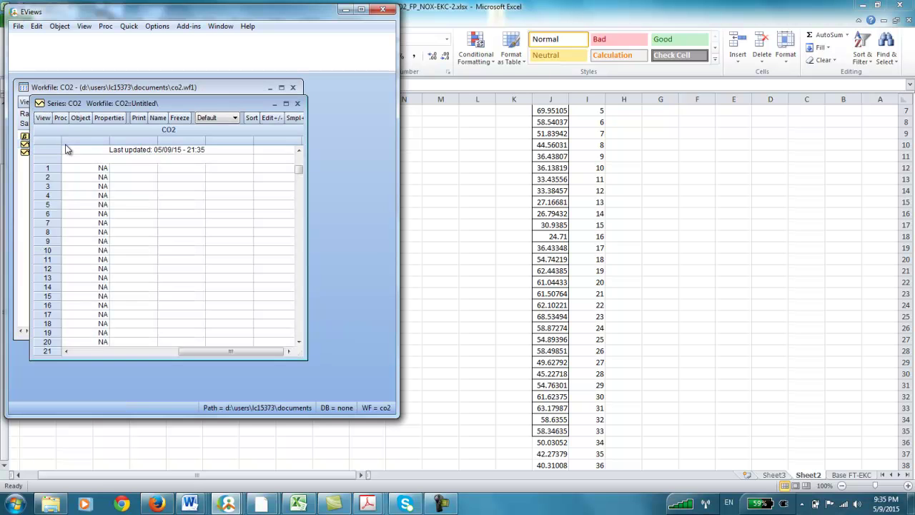
pyautogui.click(102, 170)
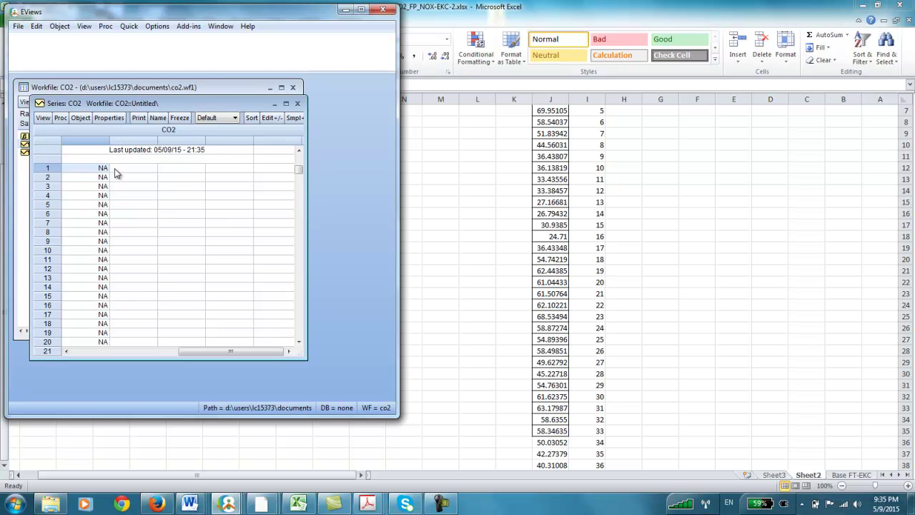
pyautogui.click(270, 120)
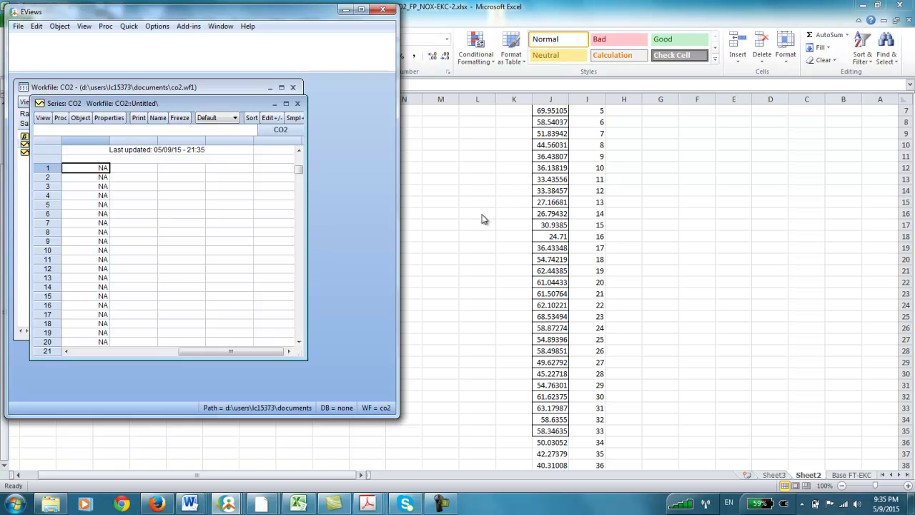
# Copy the 36 CO2 values in Excel cells J3:J38, then minimize Excel.
pyautogui.click(539, 156)
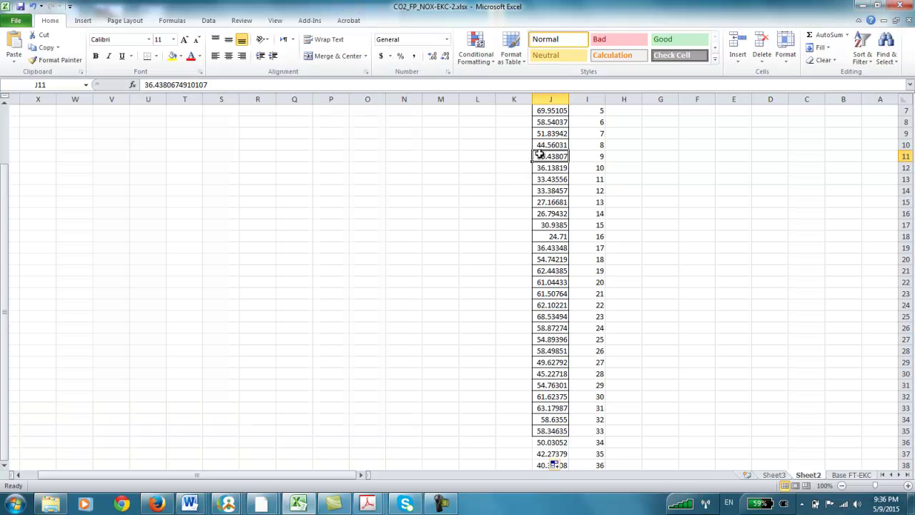
pyautogui.press('Up')
pyautogui.press('Up')
pyautogui.press('Up')
pyautogui.press('Up')
pyautogui.press('Up')
pyautogui.press('Up')
pyautogui.press('Up')
pyautogui.press('Up')
pyautogui.press('Up')
pyautogui.press('Up')
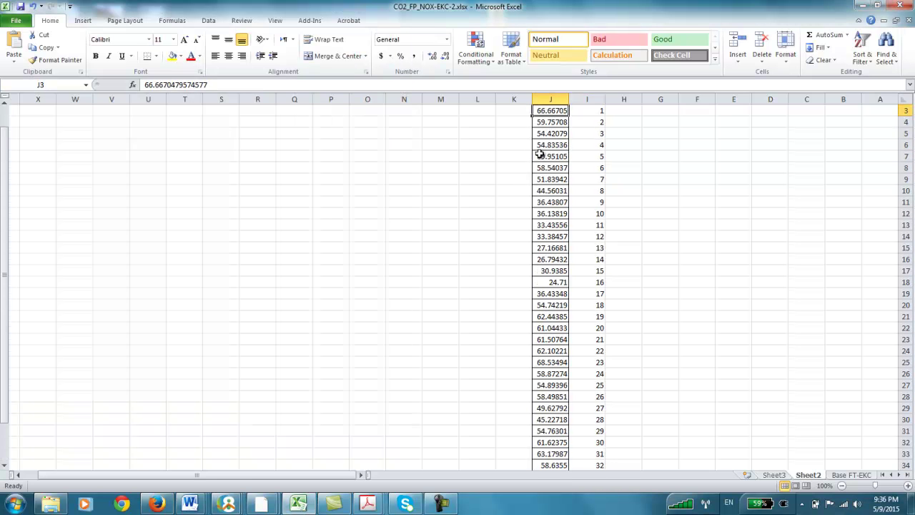
pyautogui.press('Down')
pyautogui.press('Down')
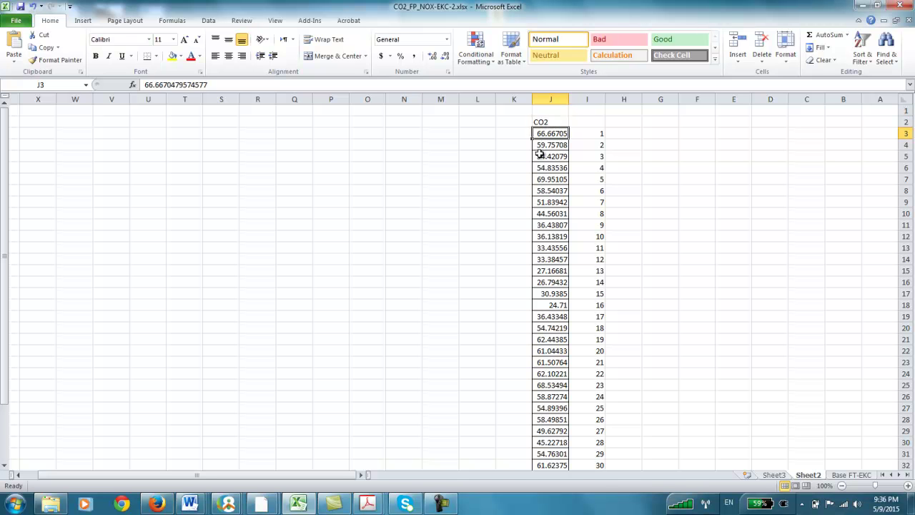
pyautogui.hotkey('shift', 'Down')
pyautogui.hotkey('shift', 'Down')
pyautogui.hotkey('shift', 'Down')
pyautogui.hotkey('shift', 'Down')
pyautogui.hotkey('shift', 'Down')
pyautogui.hotkey('shift', 'Down')
pyautogui.hotkey('shift', 'Down')
pyautogui.hotkey('shift', 'Down')
pyautogui.hotkey('shift', 'Down')
pyautogui.hotkey('shift', 'Down')
pyautogui.hotkey('shift', 'Down')
pyautogui.hotkey('shift', 'Down')
pyautogui.hotkey('shift', 'Down')
pyautogui.hotkey('shift', 'Down')
pyautogui.hotkey('shift', 'Down')
pyautogui.hotkey('shift', 'Down')
pyautogui.hotkey('shift', 'Down')
pyautogui.hotkey('shift', 'Down')
pyautogui.hotkey('shift', 'Down')
pyautogui.hotkey('shift', 'Down')
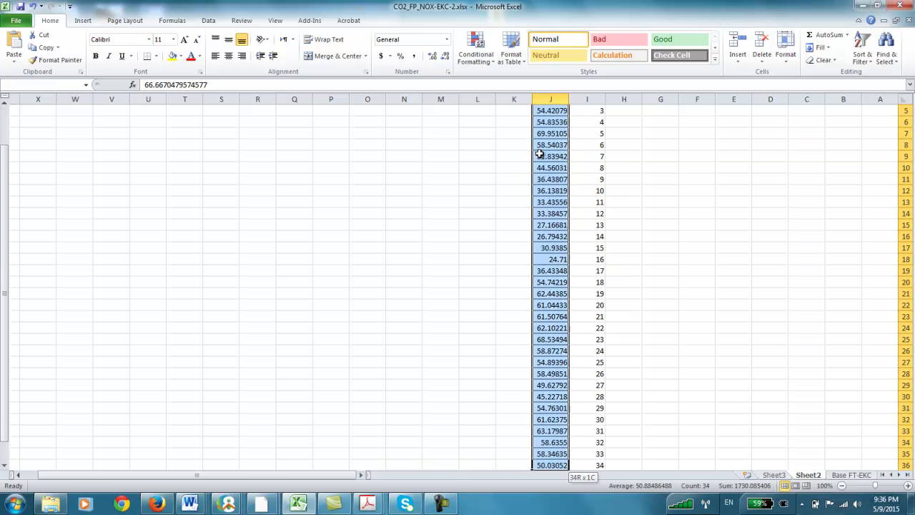
pyautogui.hotkey('shift', 'Down')
pyautogui.hotkey('shift', 'Down')
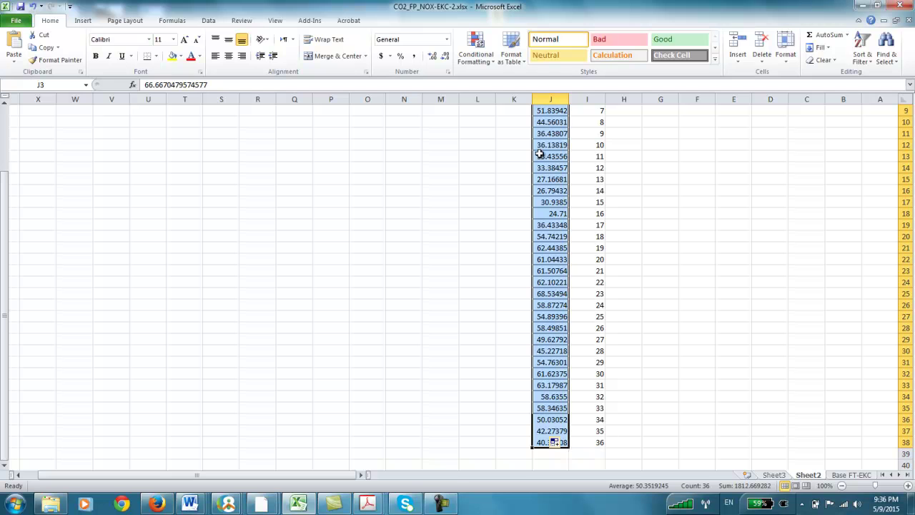
pyautogui.hotkey('ctrl', 'c')
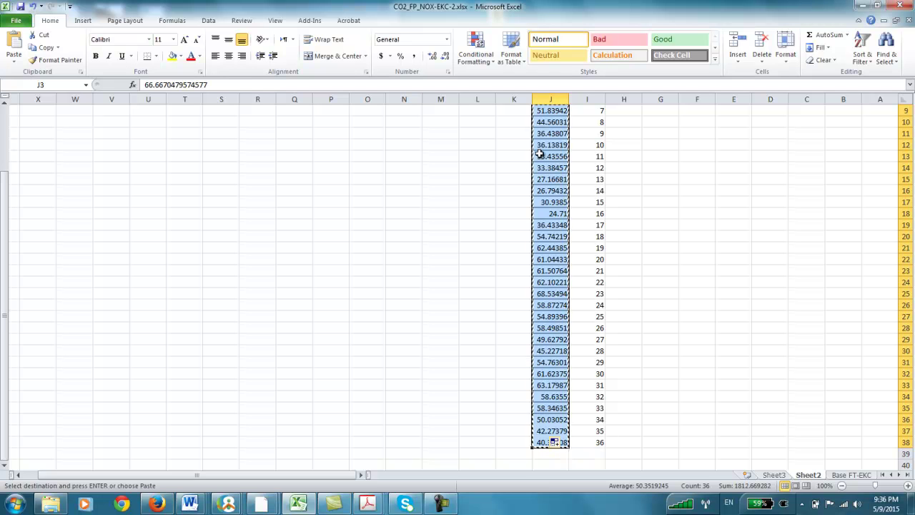
pyautogui.click(864, 6)
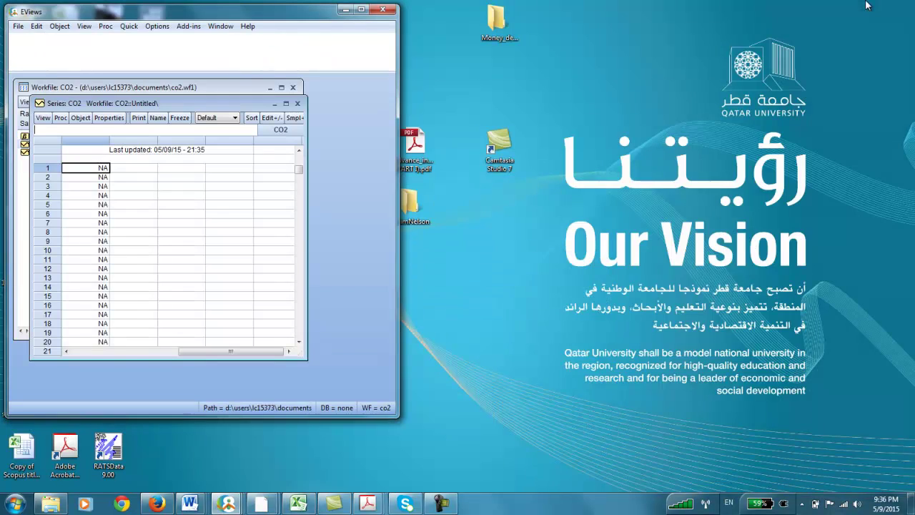
# Paste the 36 CO2 values into the co2 series, starting at 66.66705, and close its spreadsheet.
pyautogui.click(365, 11)
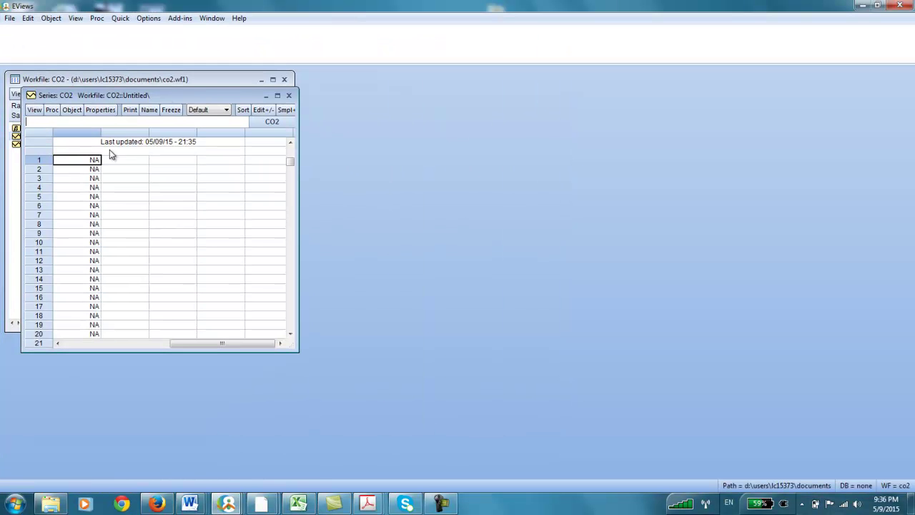
pyautogui.hotkey('ctrl', 'v')
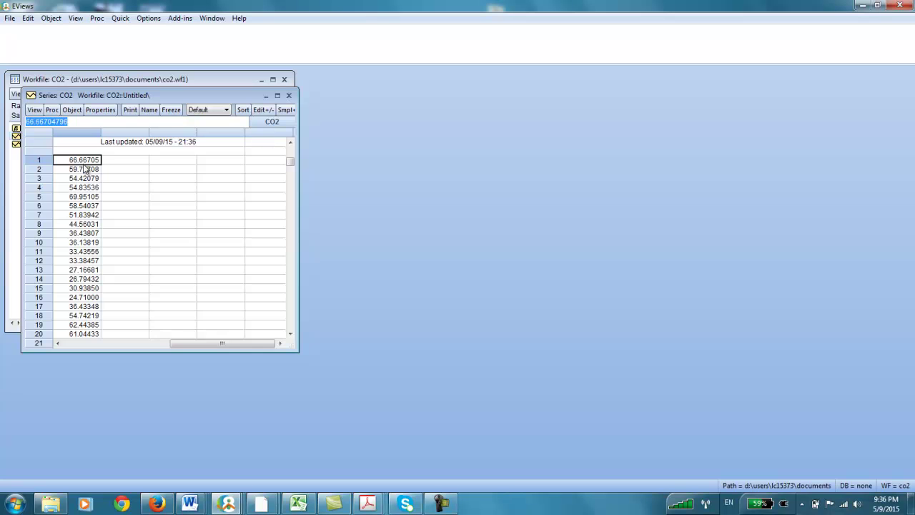
pyautogui.moveTo(290, 163)
pyautogui.mouseDown()
pyautogui.moveTo(290, 324)
pyautogui.moveTo(292, 150)
pyautogui.mouseUp()
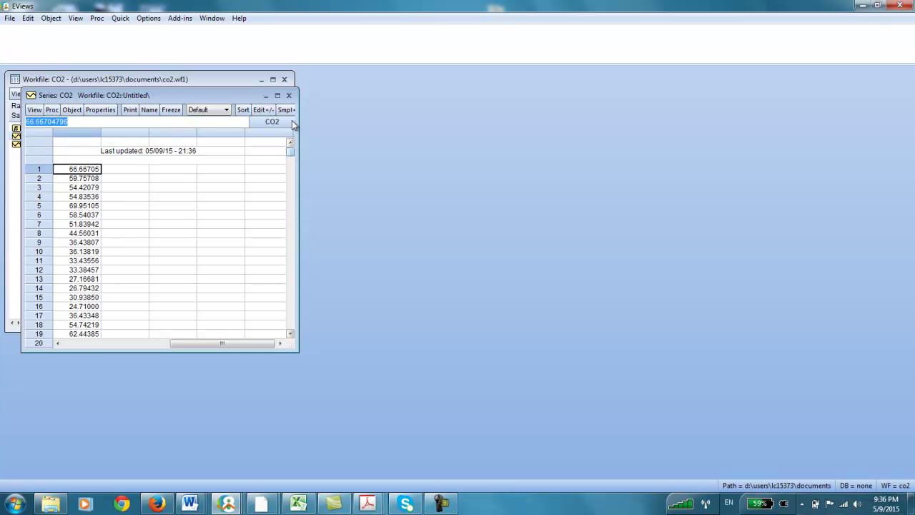
pyautogui.click(288, 96)
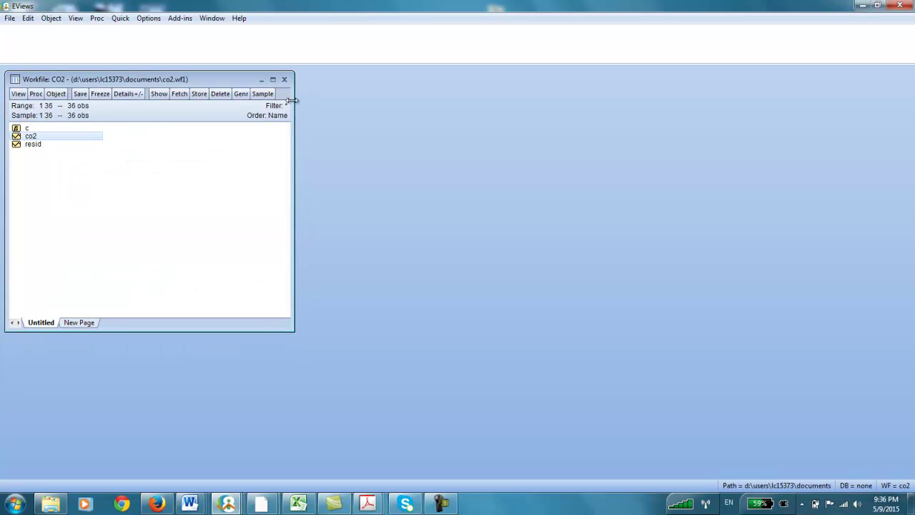
# Save the workfile to the Desktop under the file name co2.wf1.
pyautogui.click(10, 20)
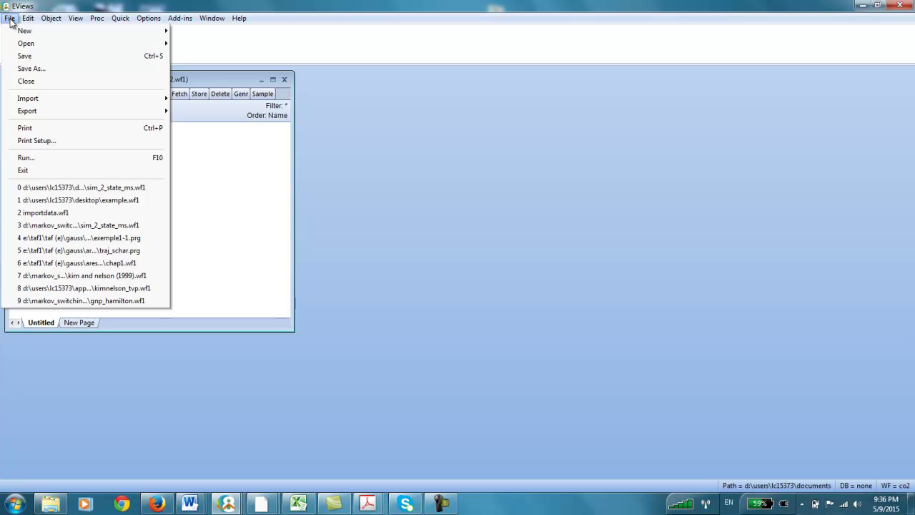
pyautogui.click(27, 69)
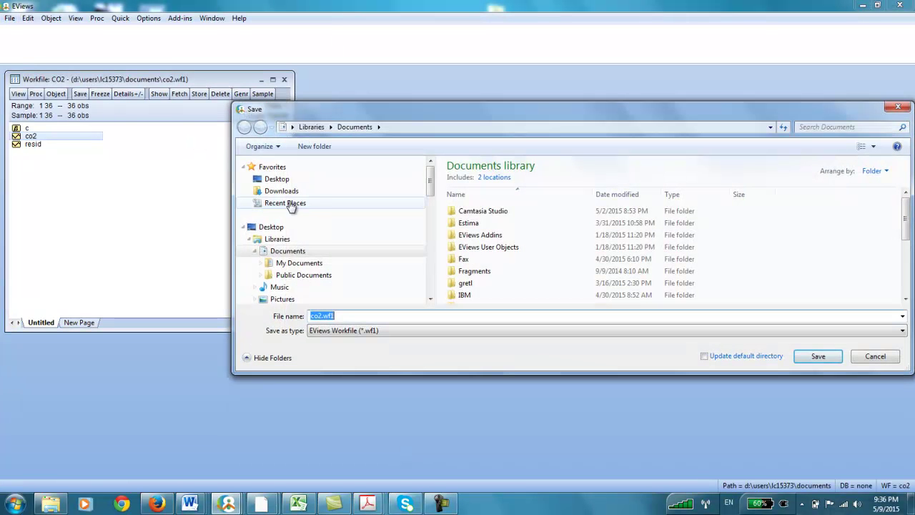
pyautogui.click(285, 226)
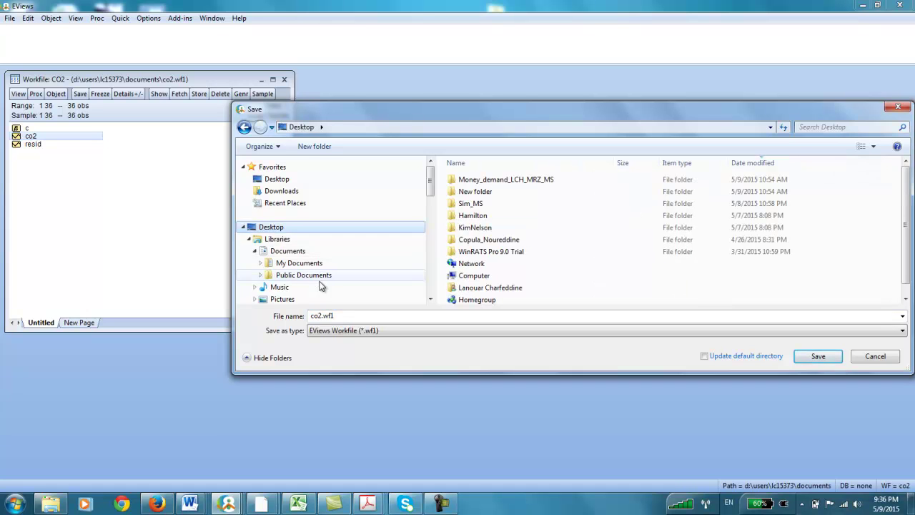
pyautogui.click(815, 361)
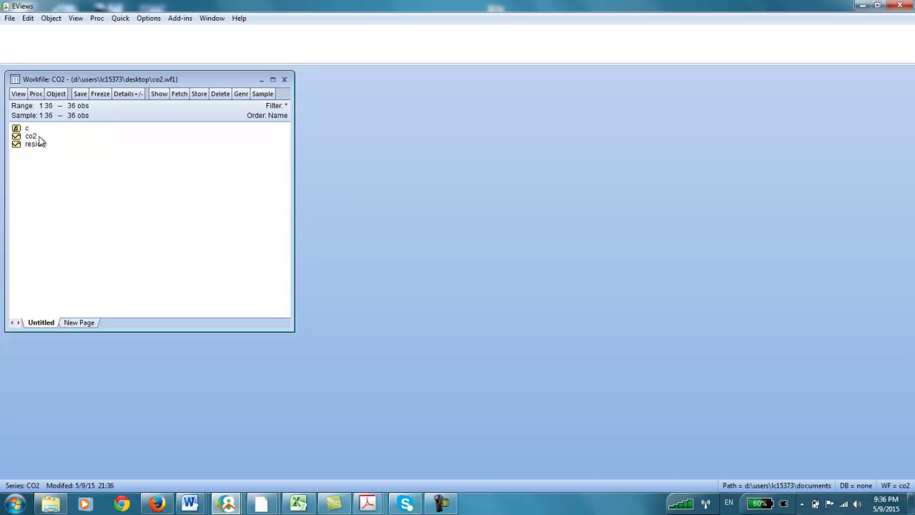
# Graph the co2 series as a default line graph, then move and widen the graph window.
pyautogui.doubleClick(30, 135)
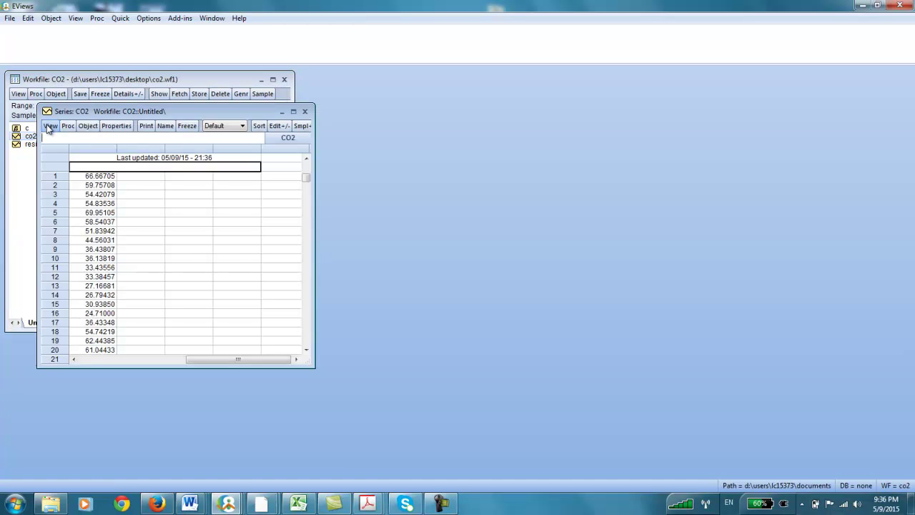
pyautogui.click(50, 127)
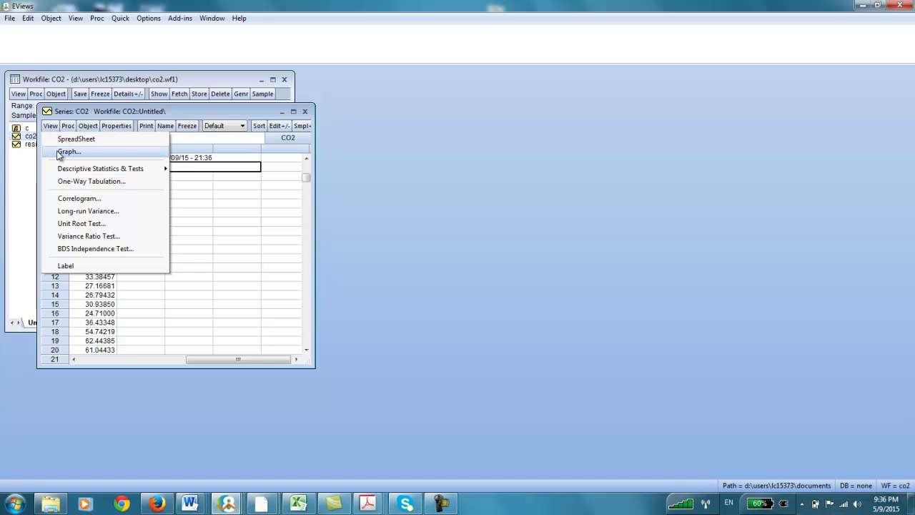
pyautogui.click(60, 152)
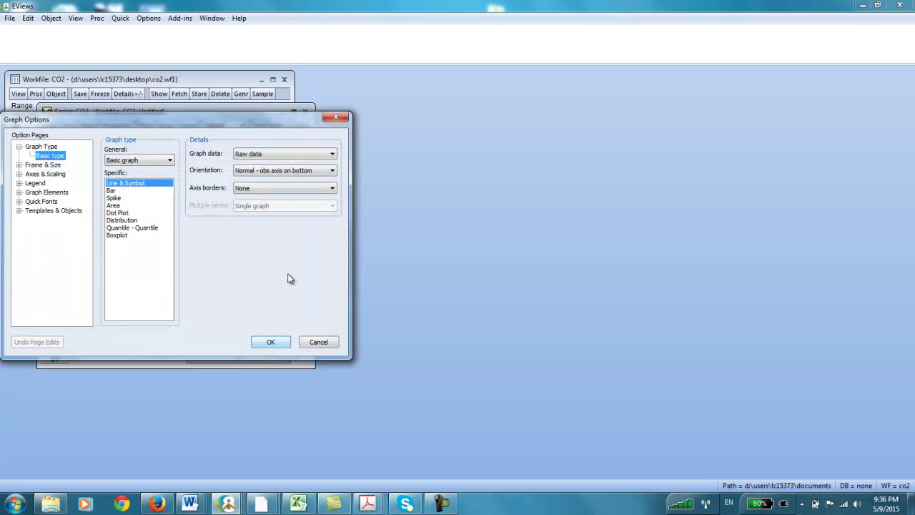
pyautogui.click(271, 341)
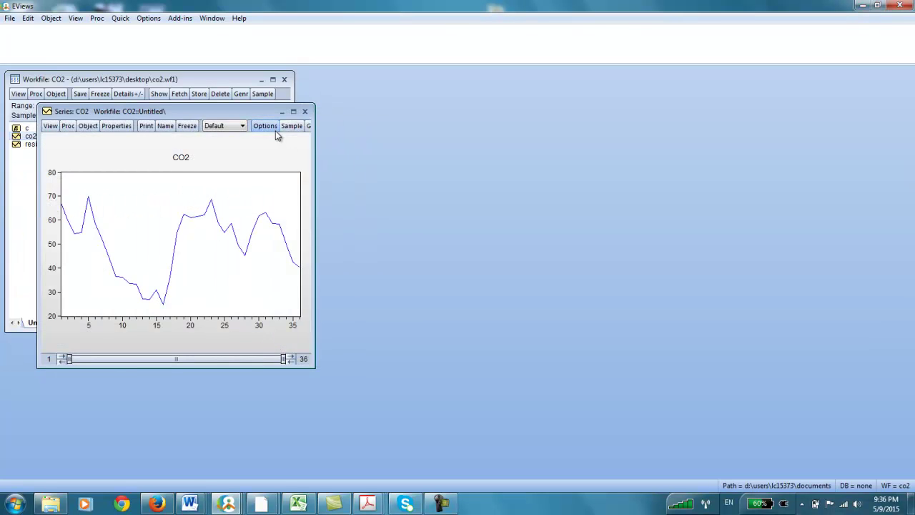
pyautogui.moveTo(256, 114); pyautogui.dragTo(580, 78)
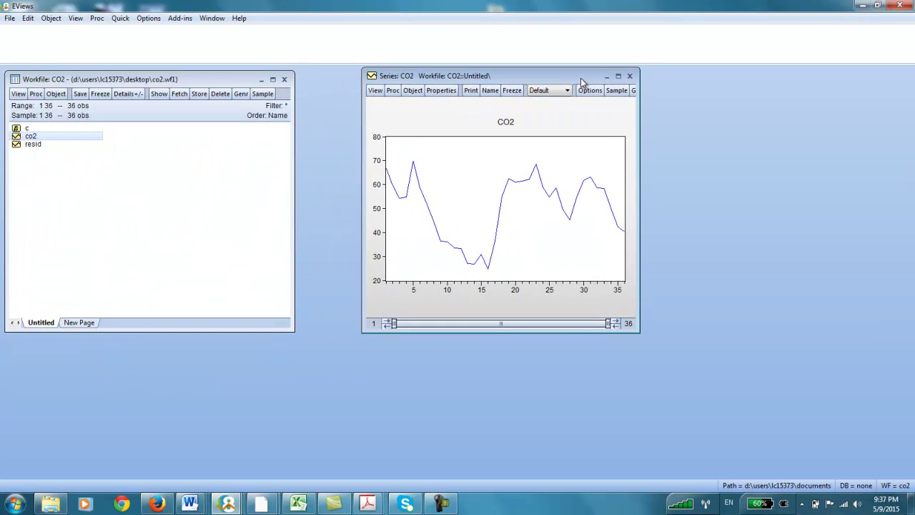
pyautogui.moveTo(639, 92); pyautogui.dragTo(739, 94)
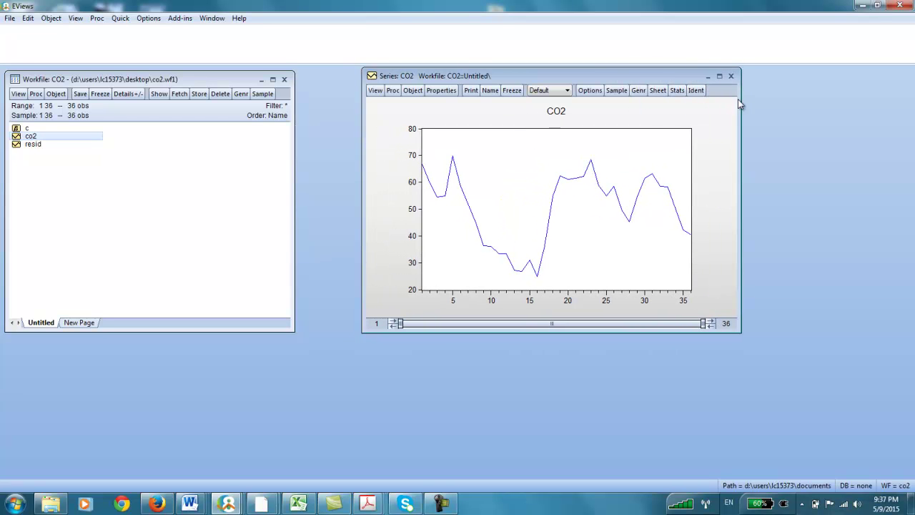
# Show the co2 histogram with descriptive statistics, then its Stats Table, and close the series window.
pyautogui.moveTo(577, 184)
pyautogui.click(675, 91)
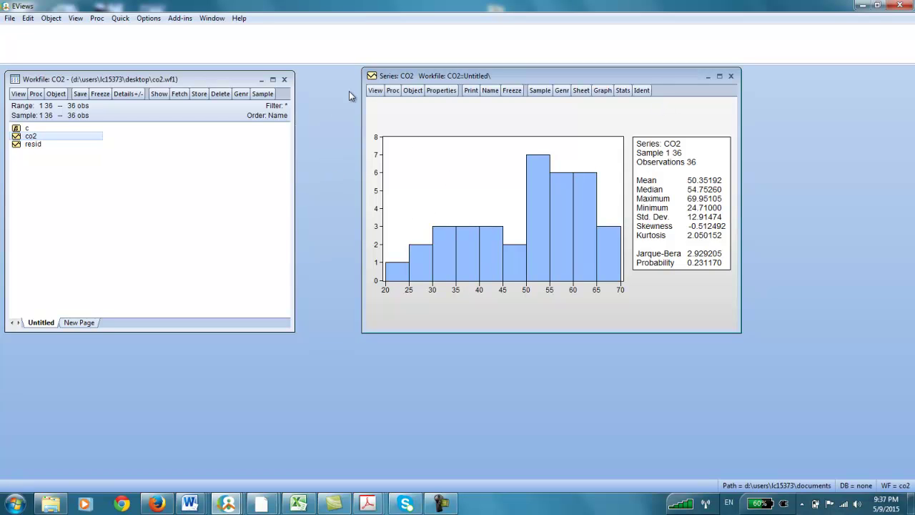
pyautogui.click(375, 91)
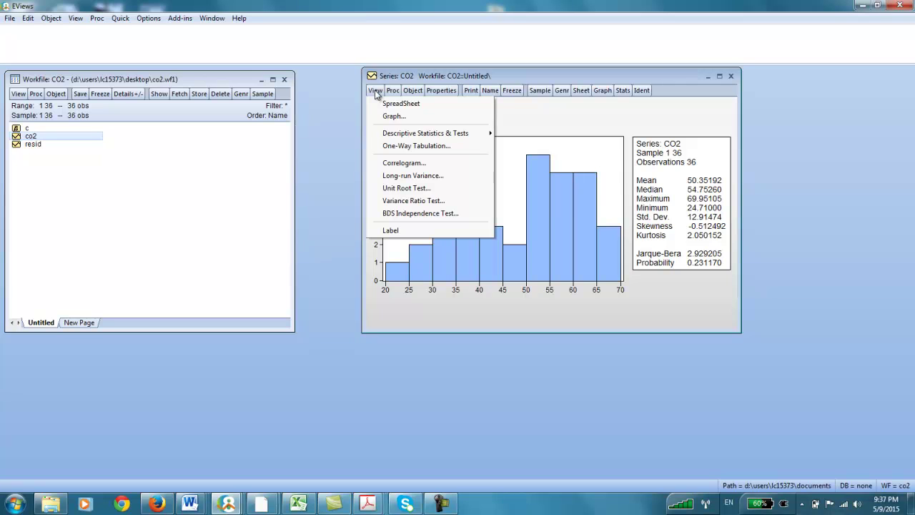
pyautogui.moveTo(398, 136)
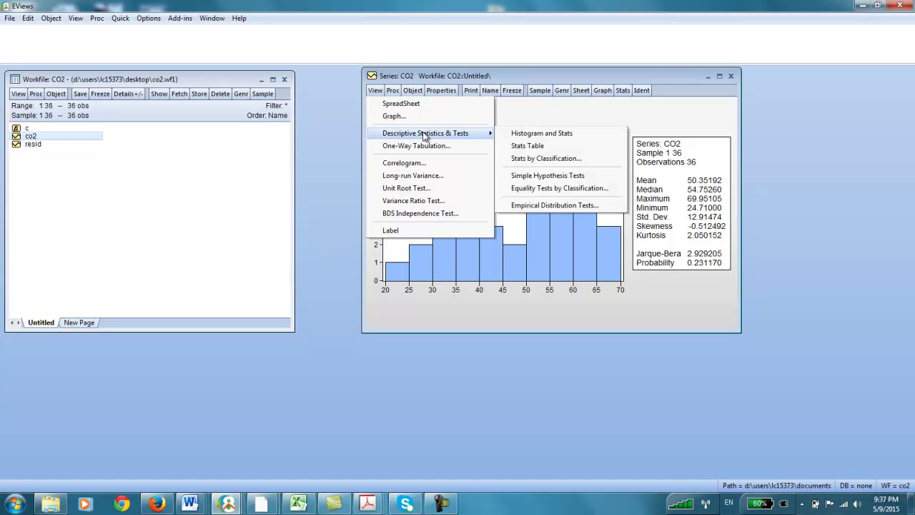
pyautogui.click(531, 149)
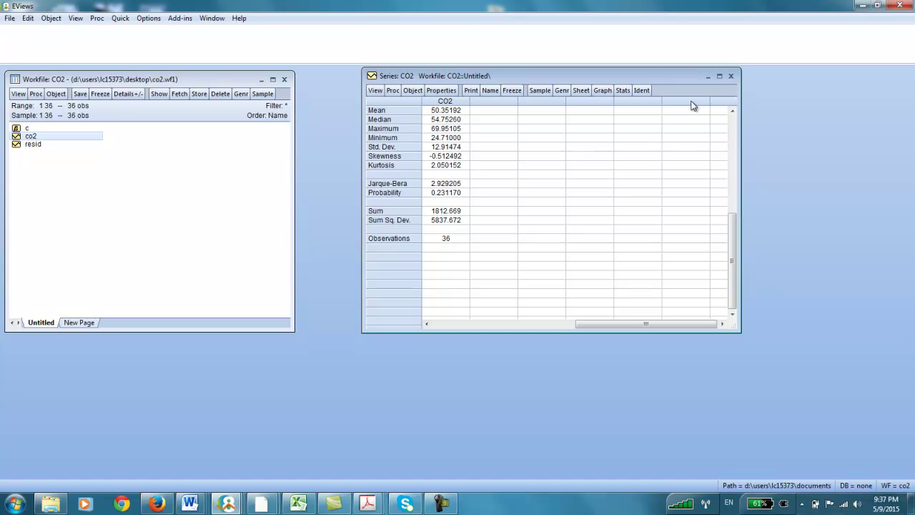
pyautogui.click(731, 77)
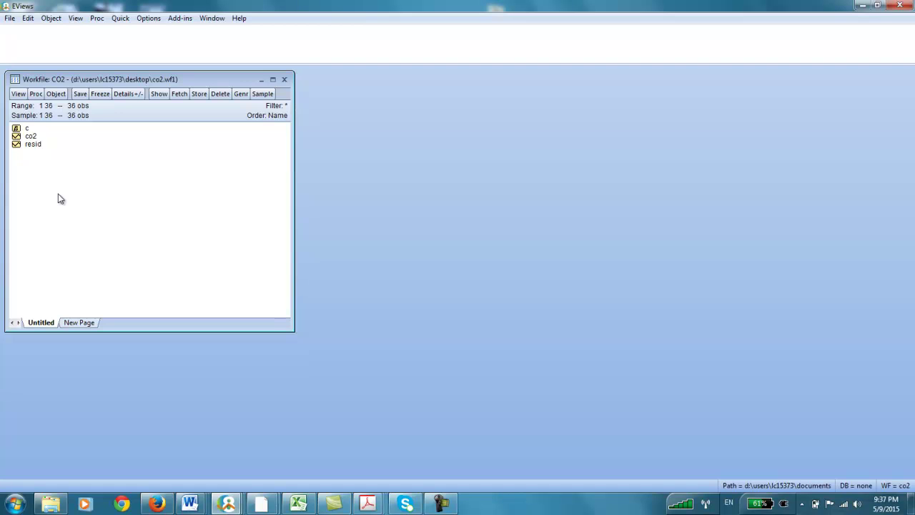
# Generate the new series with the equation lco2=log(co2) and select it in the workfile.
pyautogui.click(55, 95)
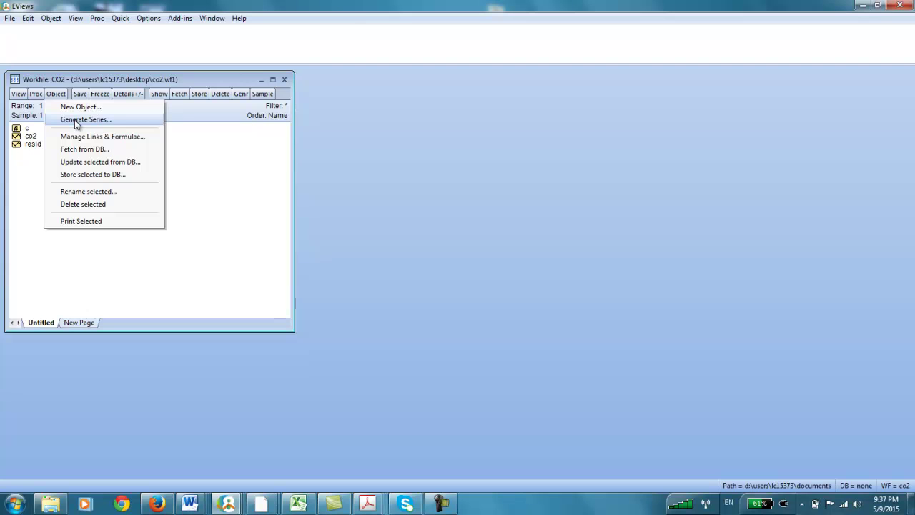
pyautogui.click(74, 120)
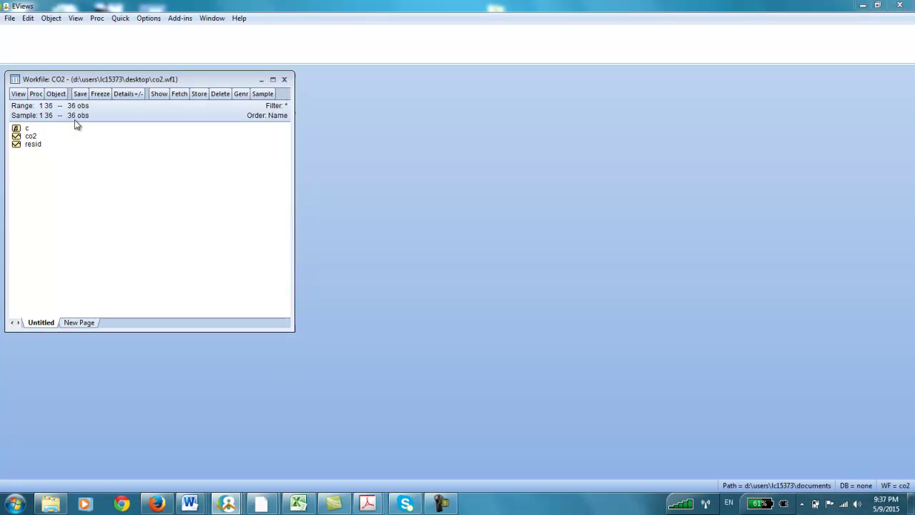
pyautogui.moveTo(100, 127); pyautogui.dragTo(137, 154)
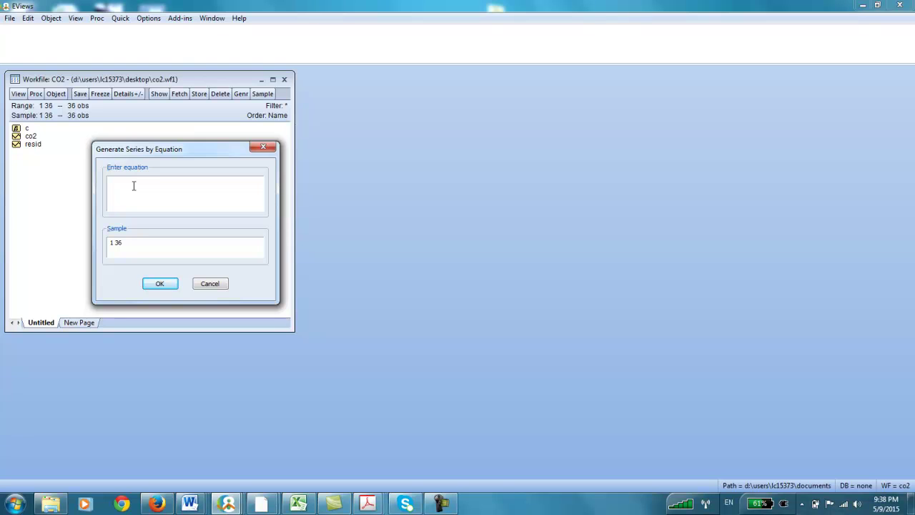
pyautogui.write('lco2=log(co2)')
pyautogui.click(160, 284)
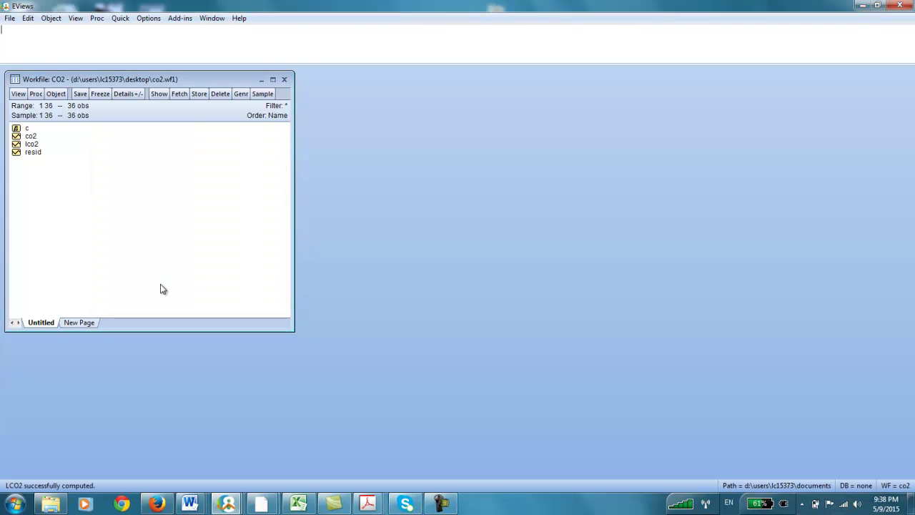
pyautogui.click(37, 145)
# Show lco2 as a default line graph and move it to the upper right.
pyautogui.doubleClick(34, 145)
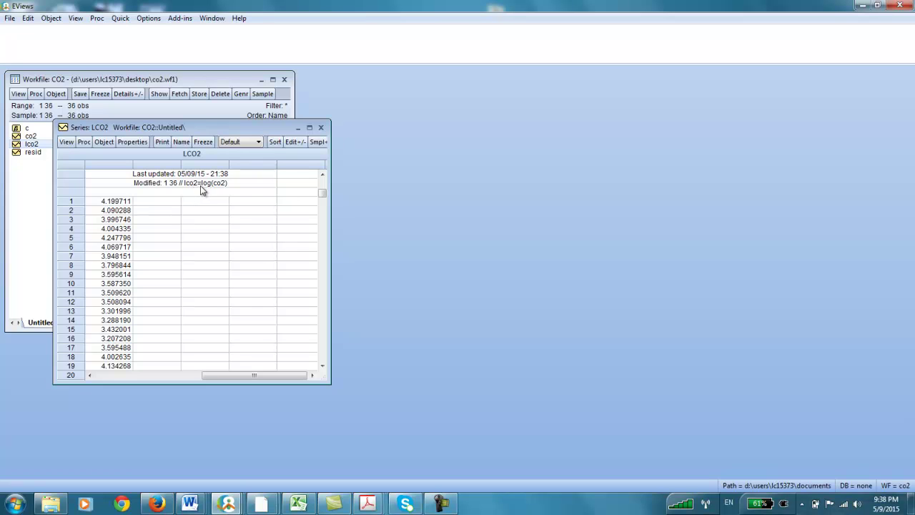
pyautogui.click(67, 143)
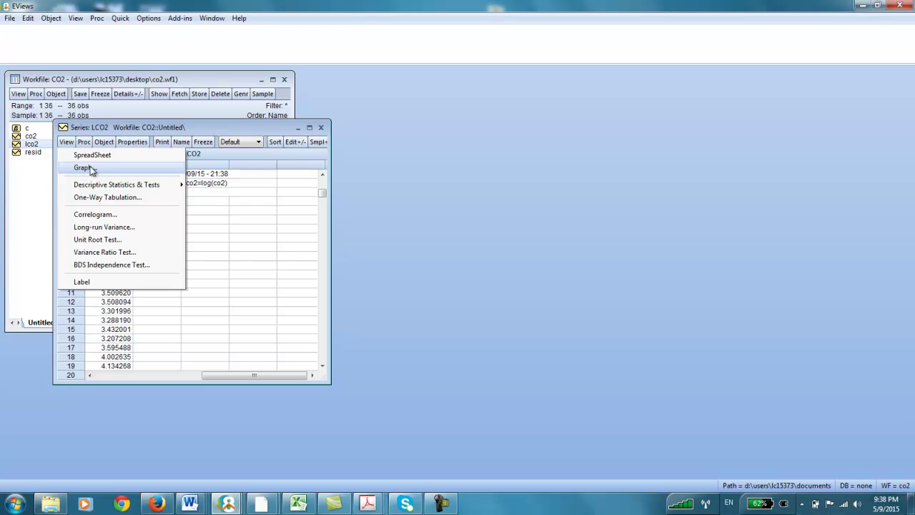
pyautogui.click(90, 169)
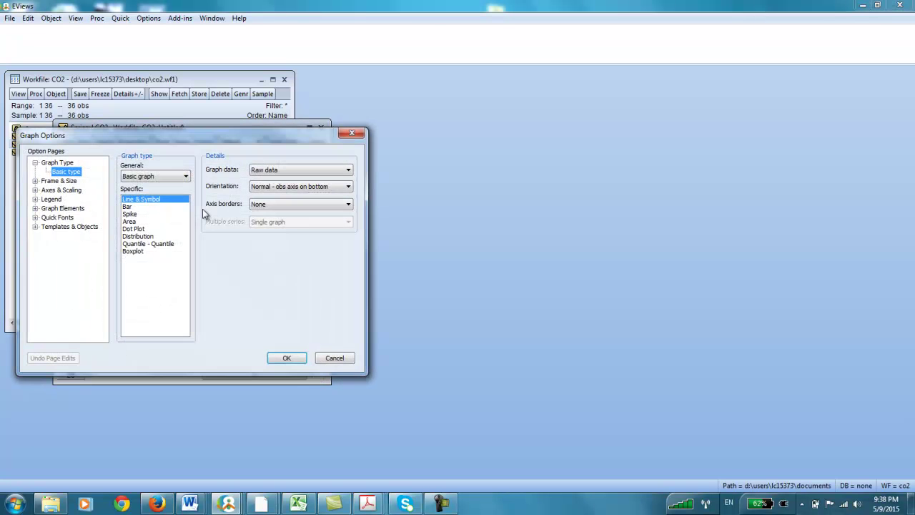
pyautogui.click(287, 359)
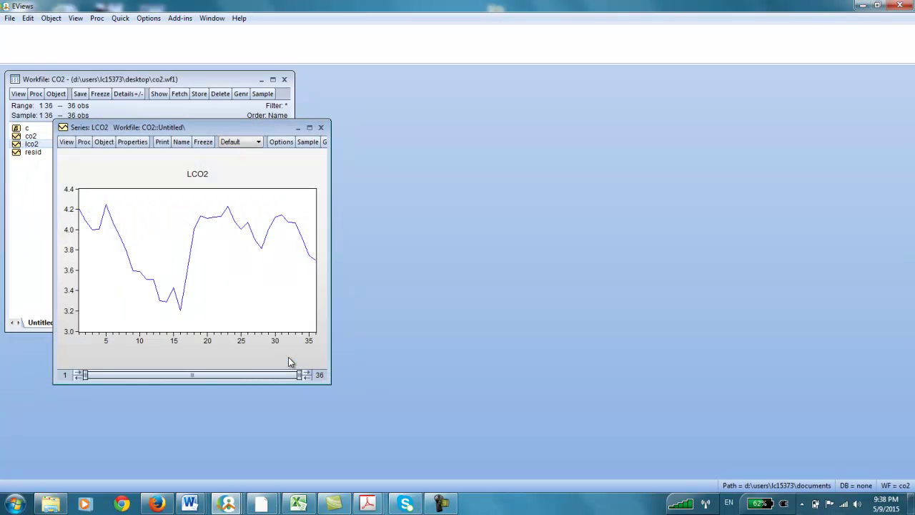
pyautogui.moveTo(277, 132); pyautogui.dragTo(720, 77)
# Show co2 as a default line graph and place it beside the LCO2 graph.
pyautogui.doubleClick(41, 135)
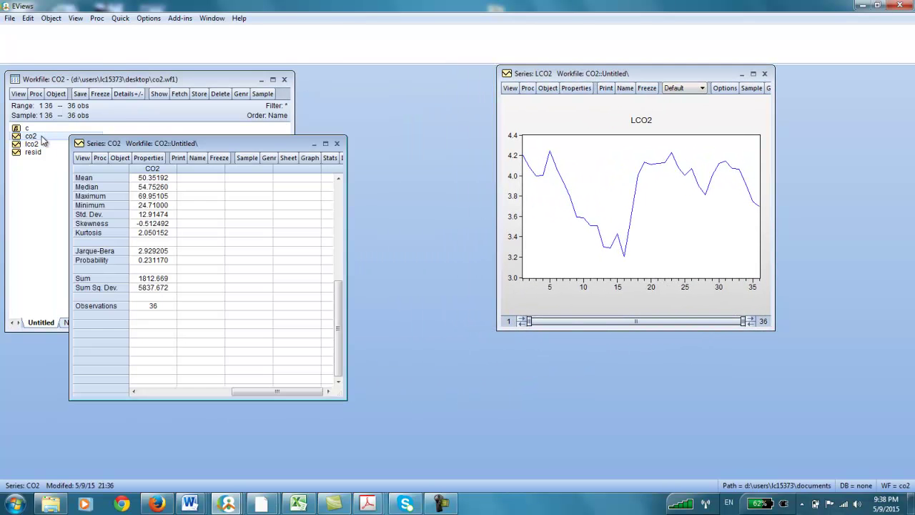
pyautogui.click(82, 157)
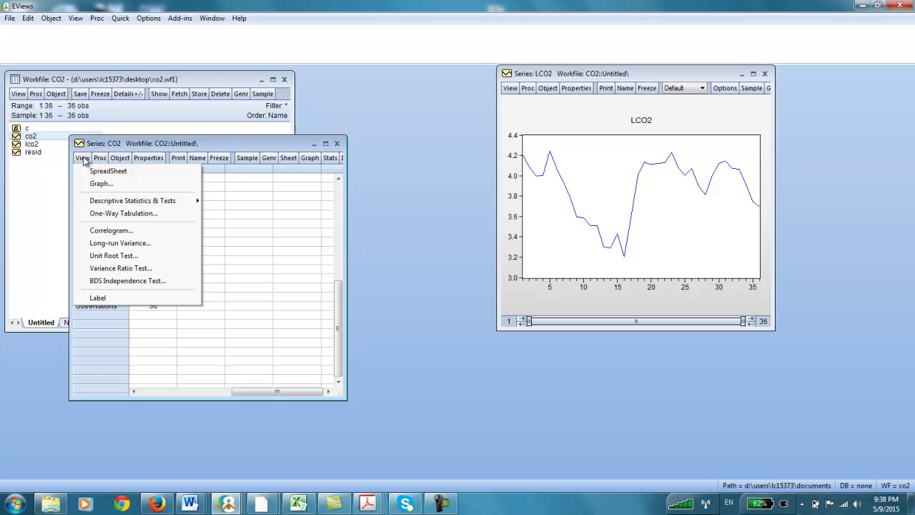
pyautogui.click(98, 182)
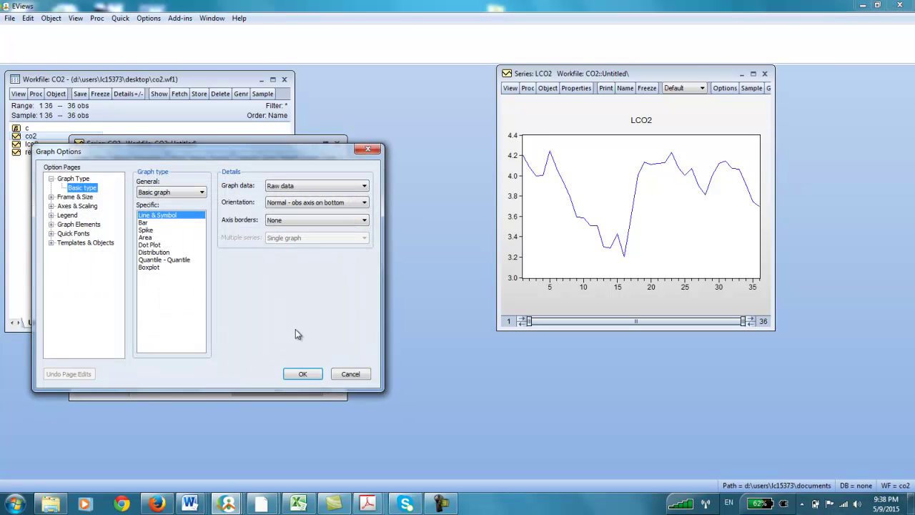
pyautogui.click(302, 374)
pyautogui.moveTo(288, 149); pyautogui.dragTo(435, 78)
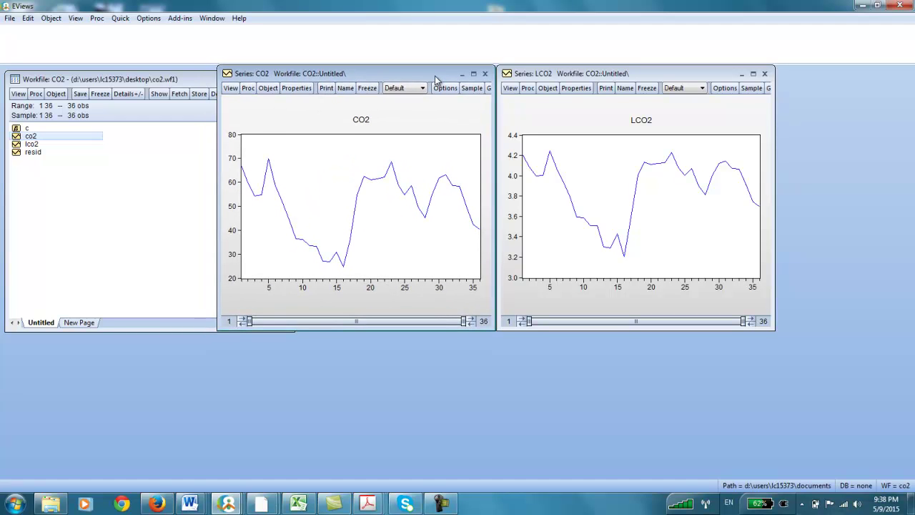